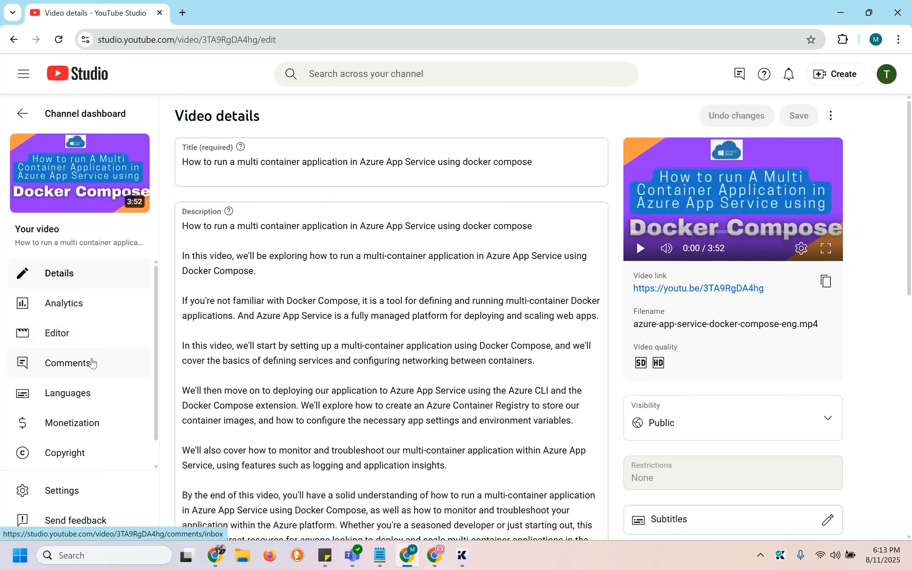
Open the Docker Compose video's comments, then switch to the Azure portal browser
left_click(92, 362)
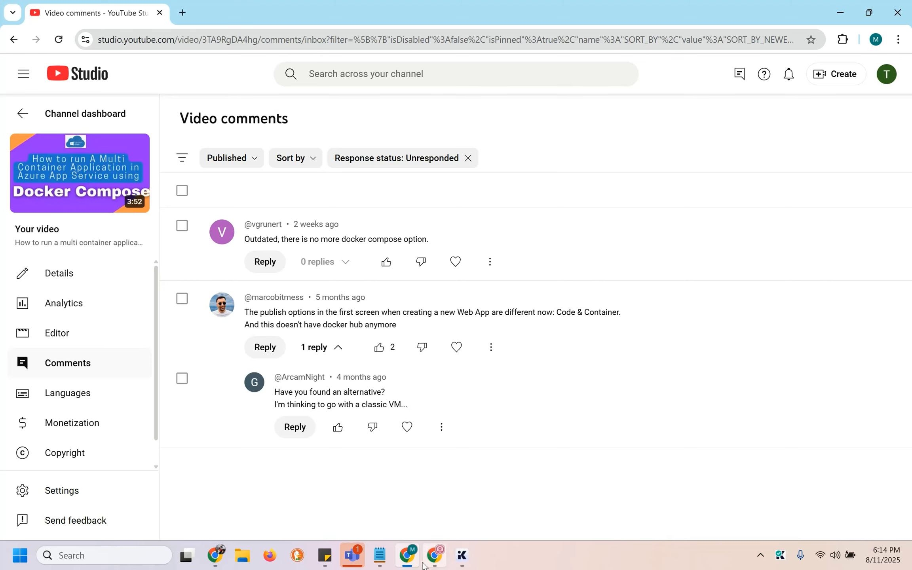
left_click(434, 558)
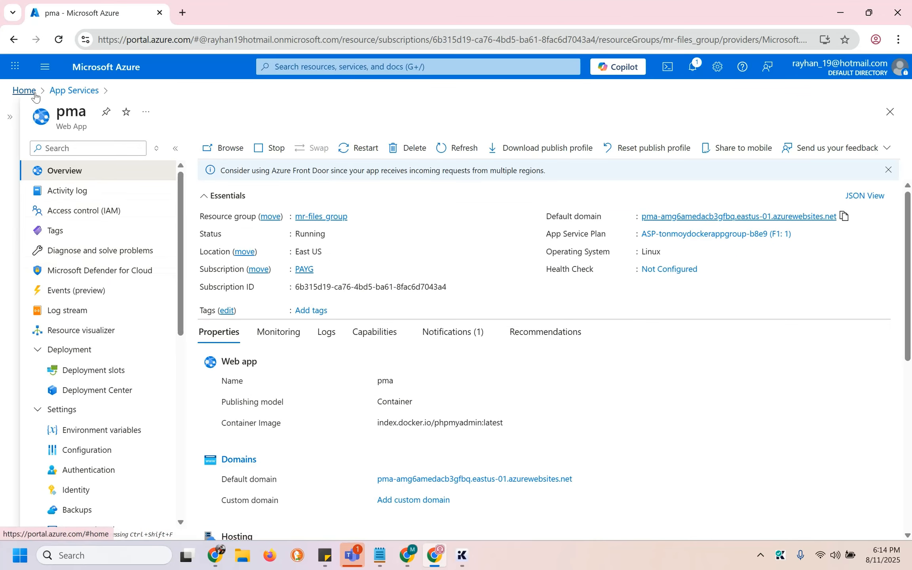
Open mr-memos, read its sidecar containers retirement warning, and go back to App Services
left_click(59, 92)
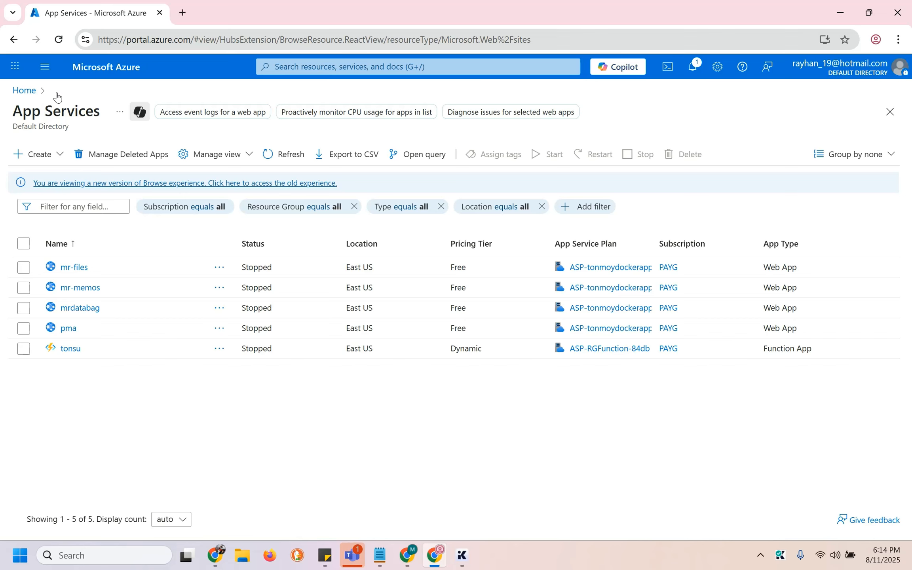
left_click(91, 292)
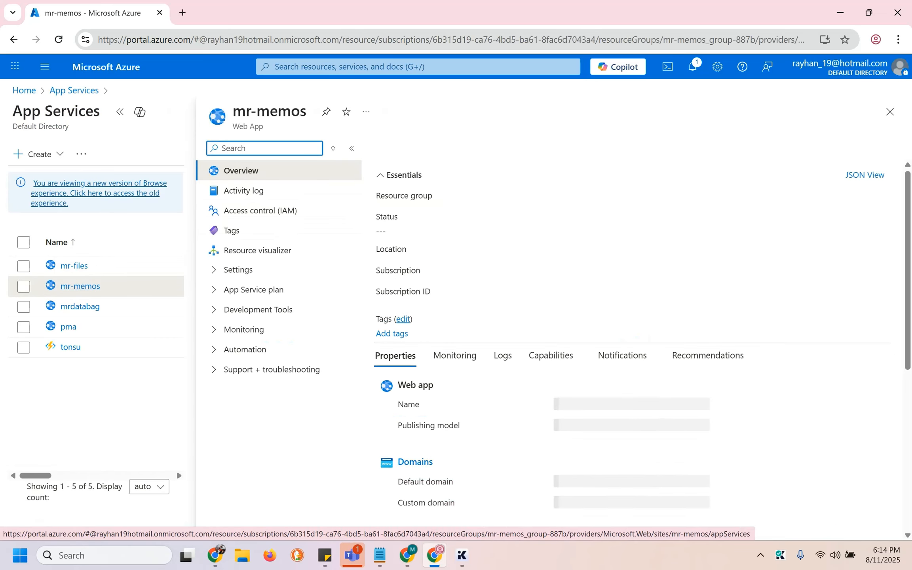
left_click(119, 112)
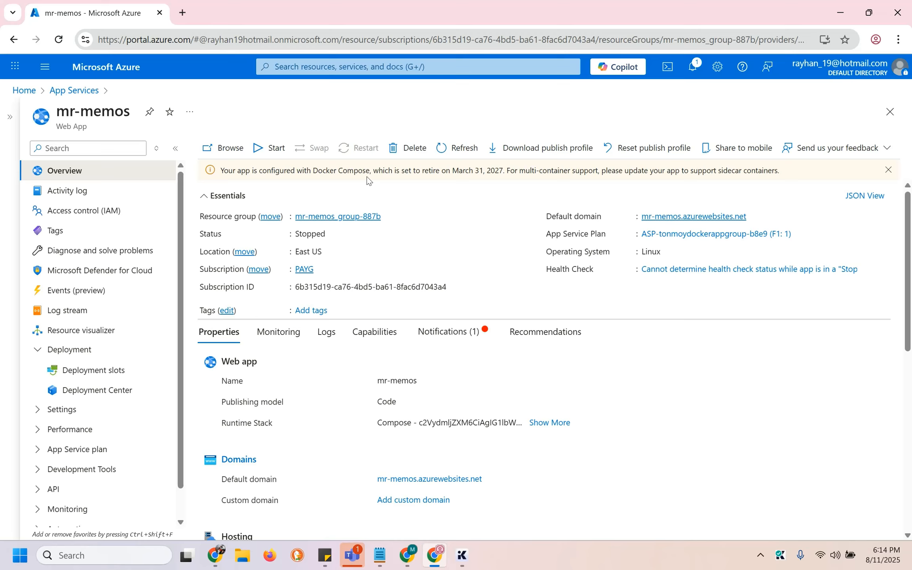
left_click_drag(716, 170, 788, 170)
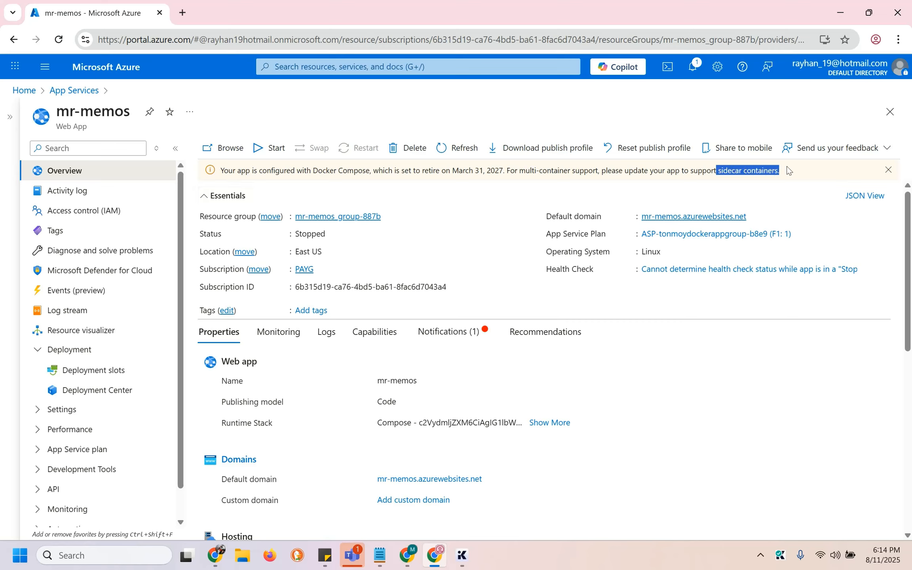
left_click(703, 184)
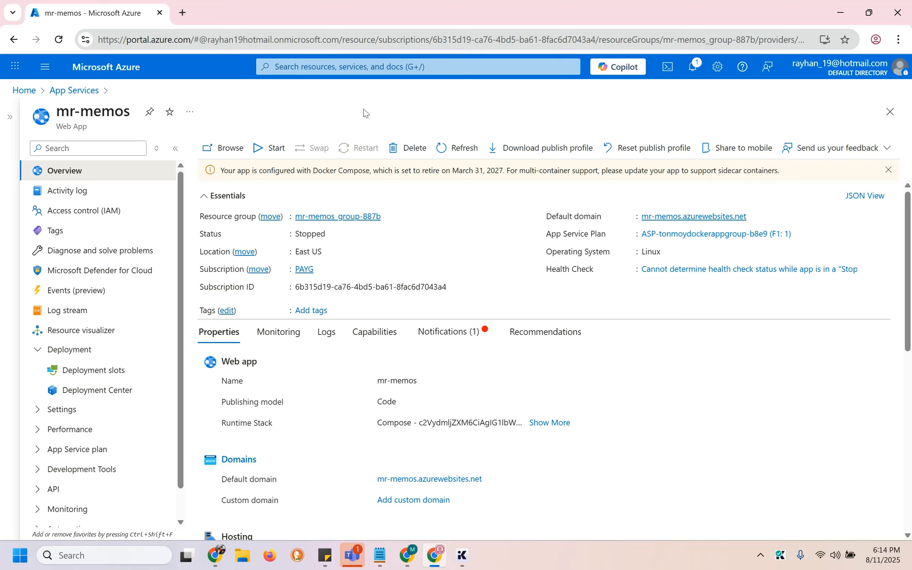
left_click(93, 94)
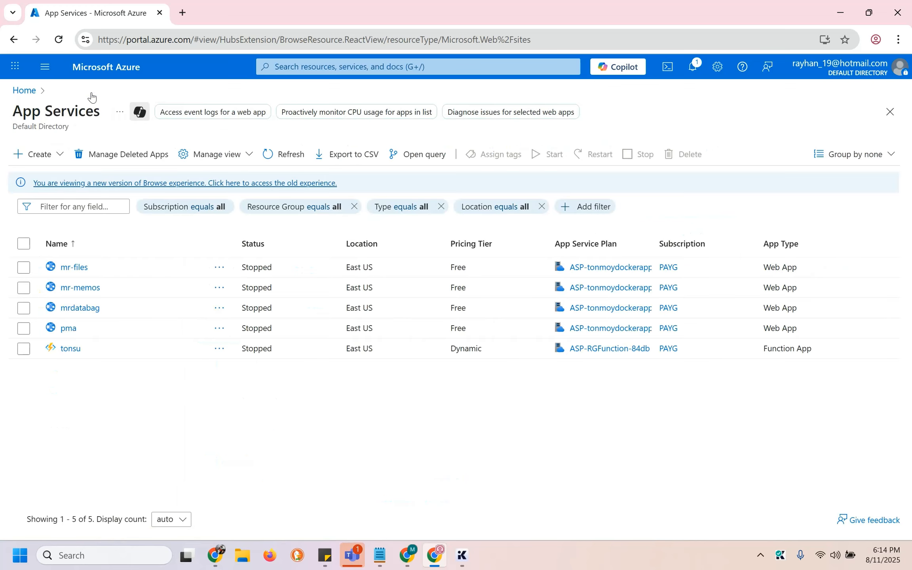
Open the pma web app's Deployment Center
left_click(70, 328)
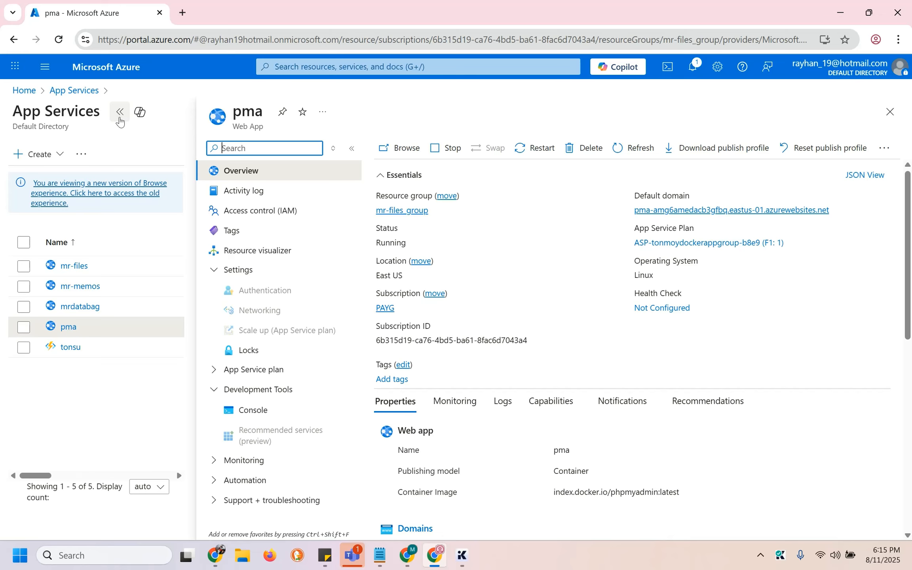
left_click(119, 114)
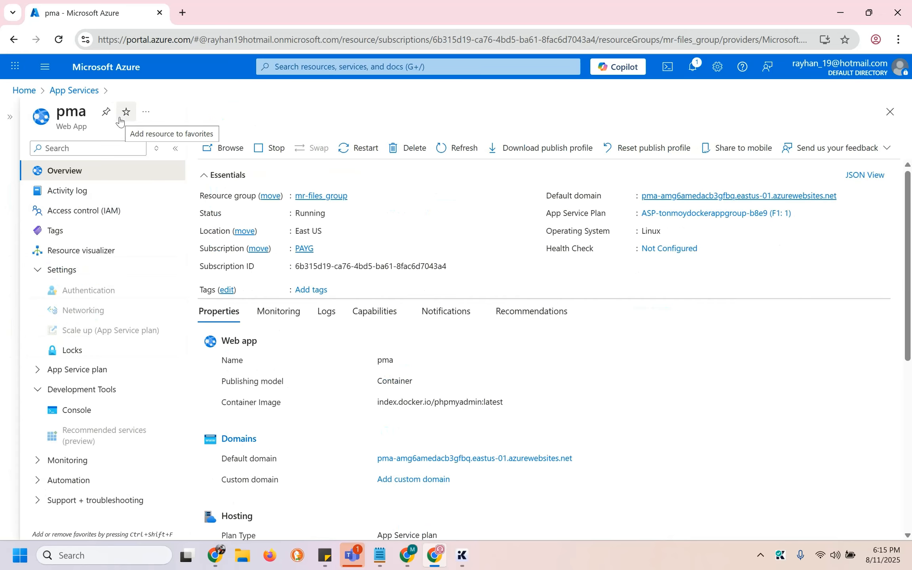
scroll(450, 377, "down", 3)
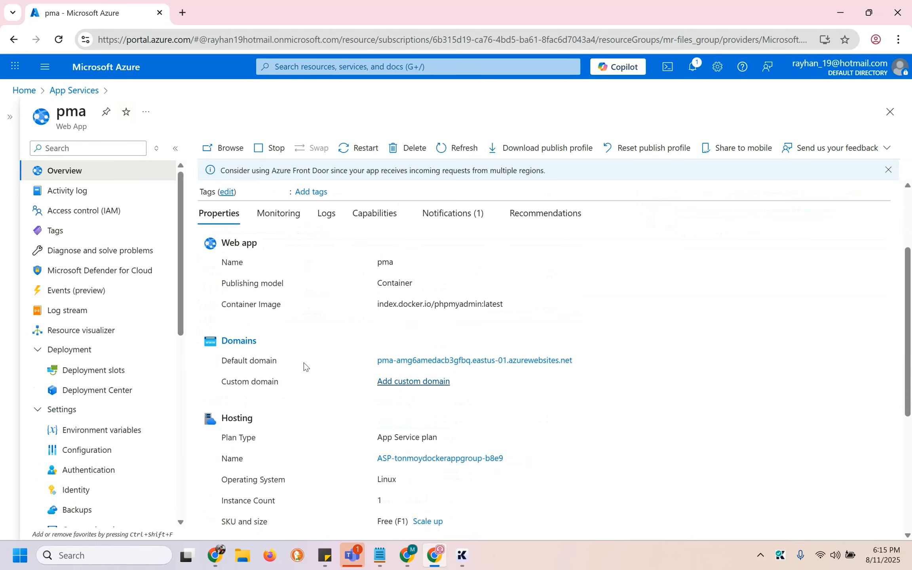
left_click(131, 390)
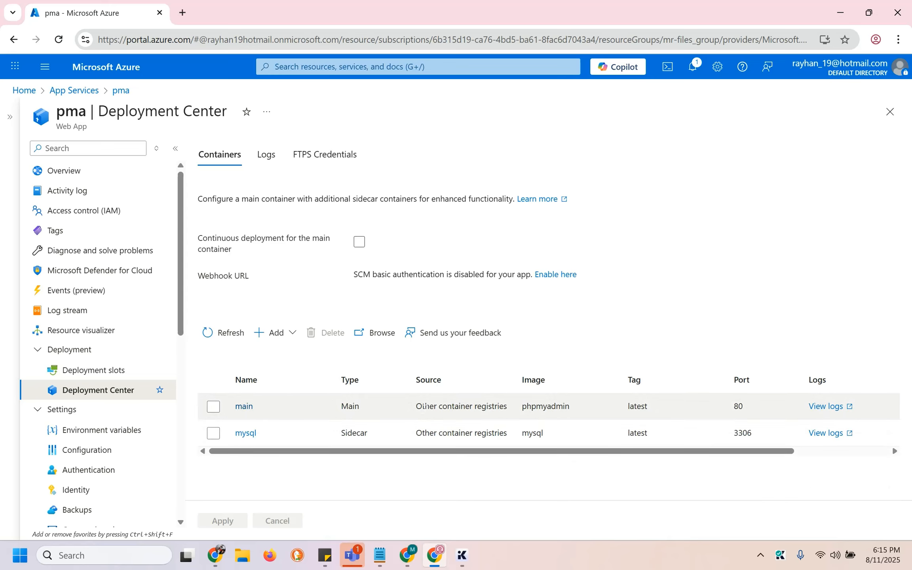
Inspect the main phpmyadmin container image and the mysql sidecar's image
double_click(544, 406)
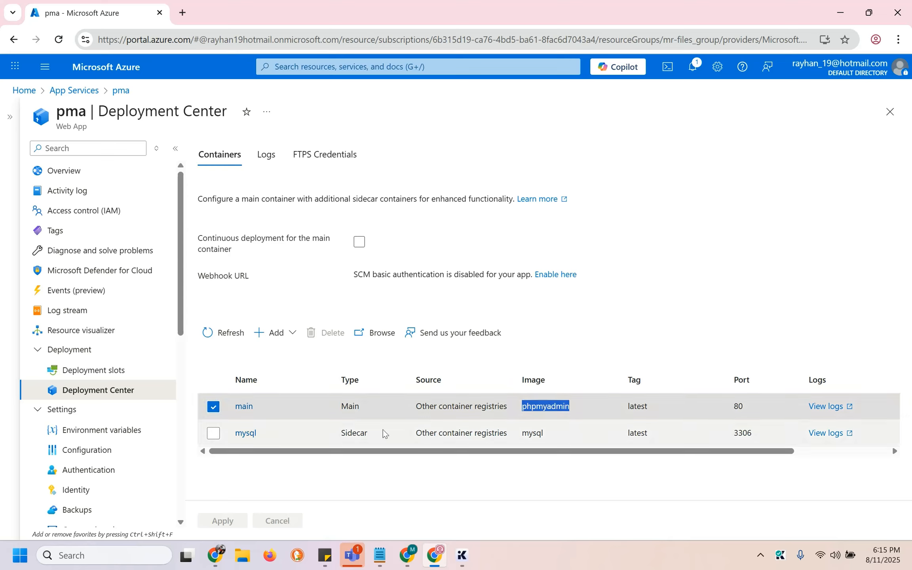
left_click(362, 432)
double_click(362, 431)
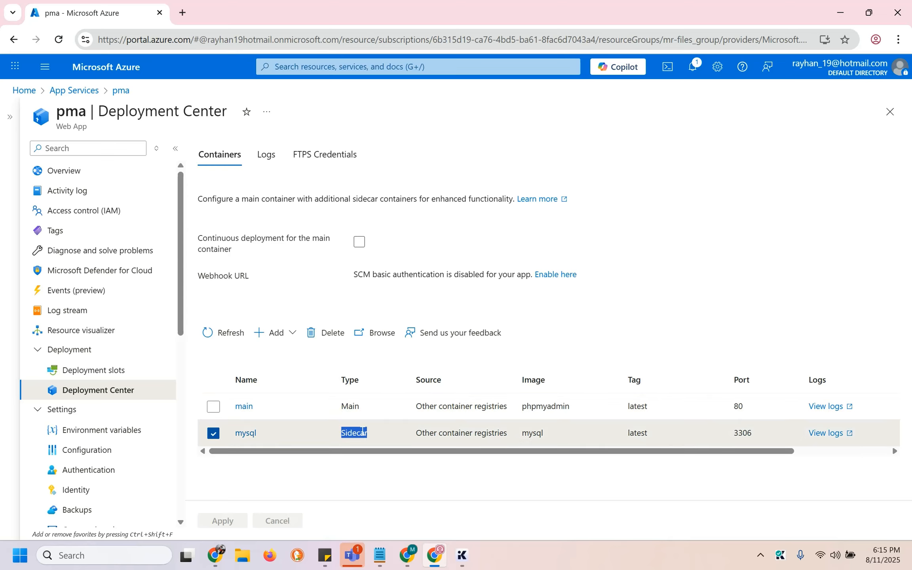
double_click(530, 432)
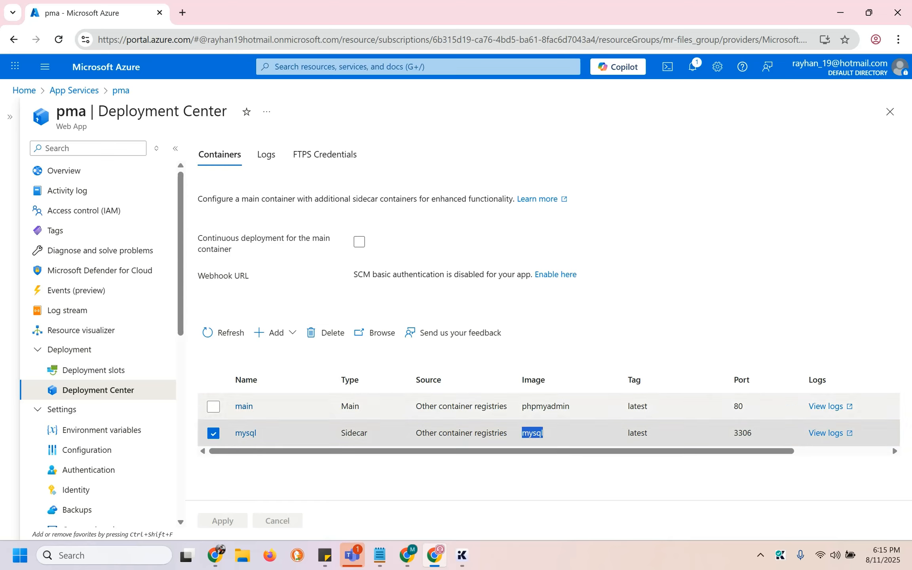
Browse the deployed pma app and log into phpMyAdmin as root with the account password
left_click(387, 332)
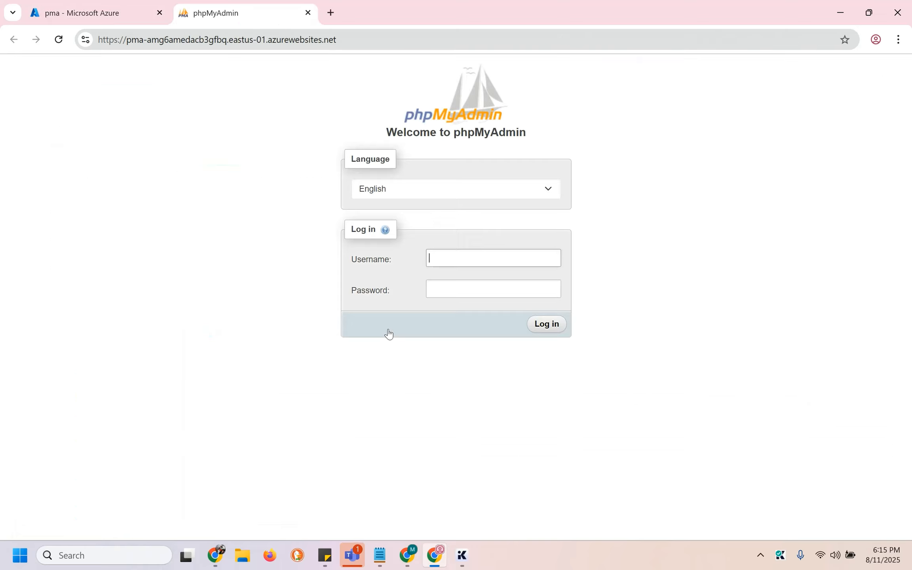
type("root")
key("Tab")
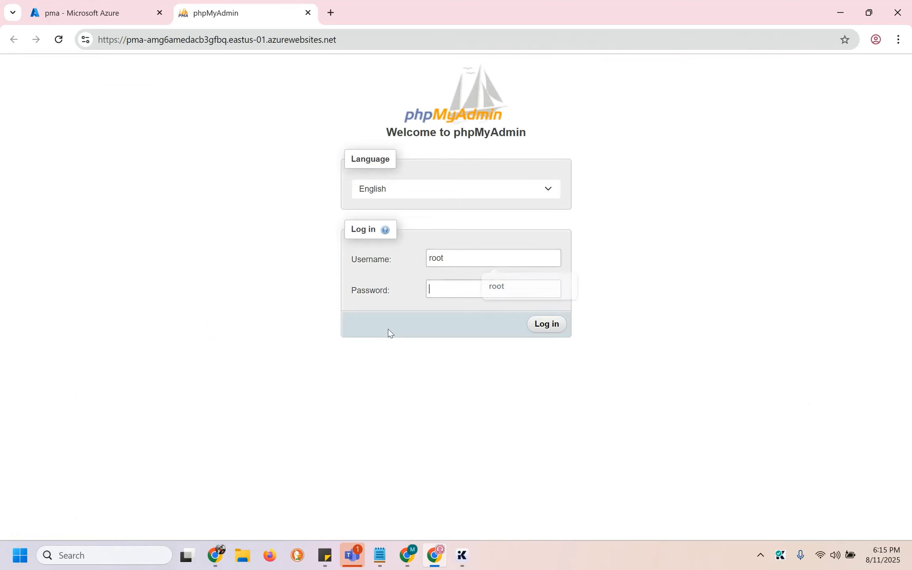
type("••••••")
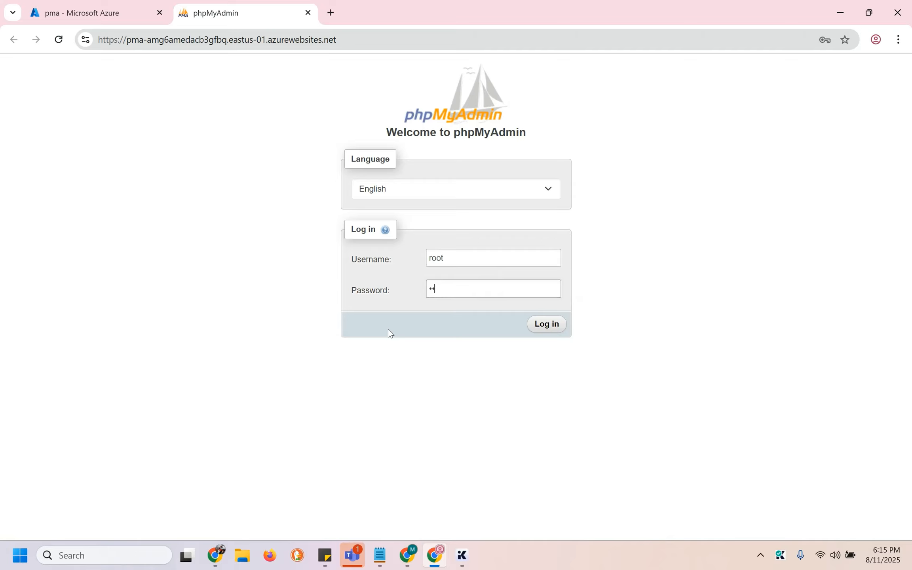
type("••••")
key("Return")
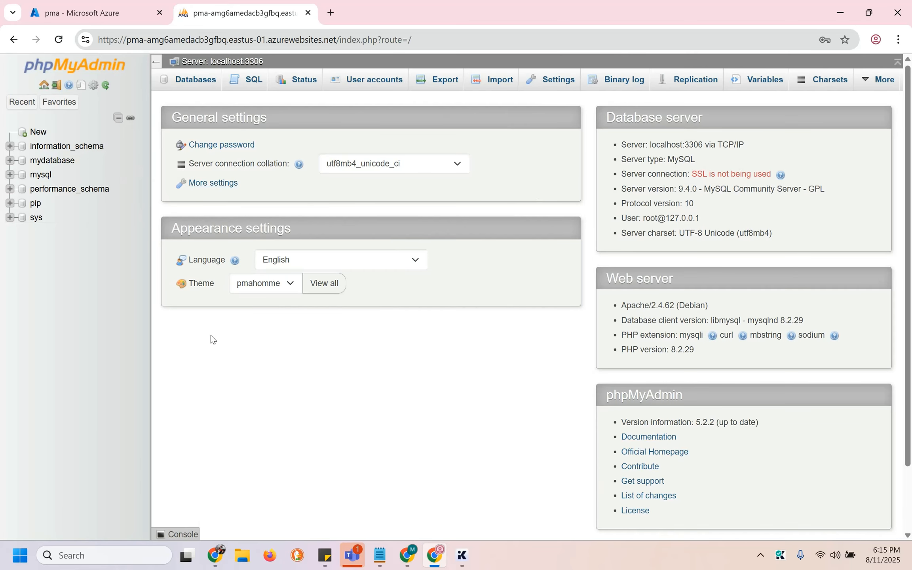
Look through the pip, information_schema and mydatabase databases, then return to the Azure tab
left_click(33, 206)
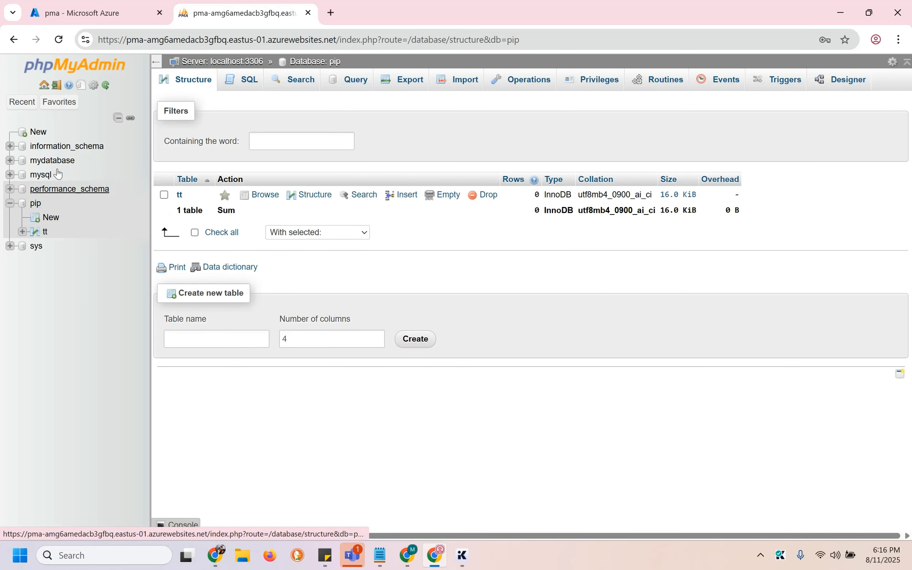
left_click(89, 146)
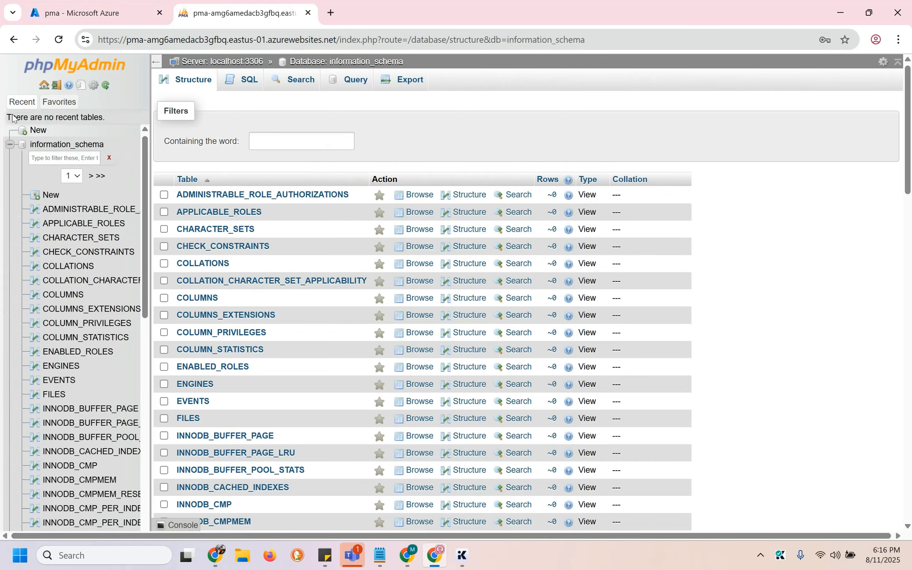
left_click(9, 145)
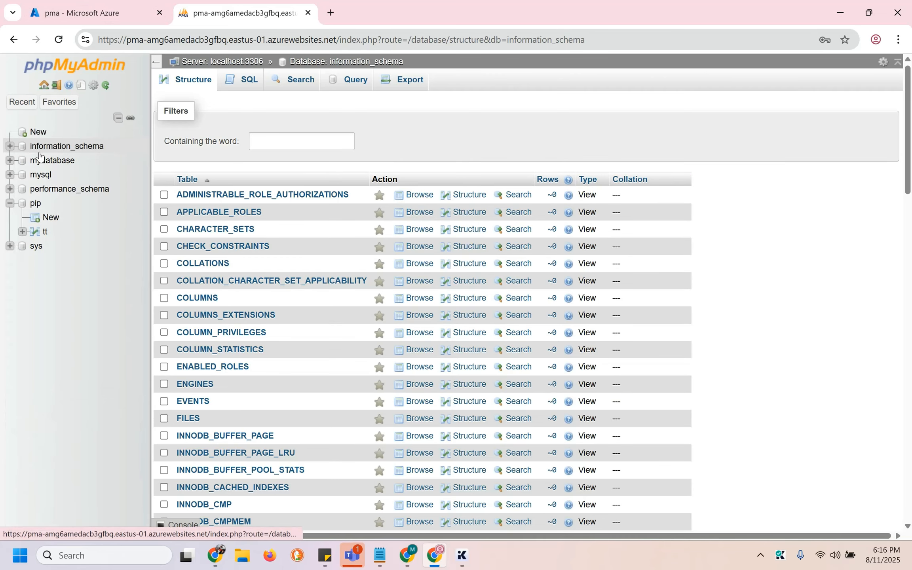
left_click(62, 161)
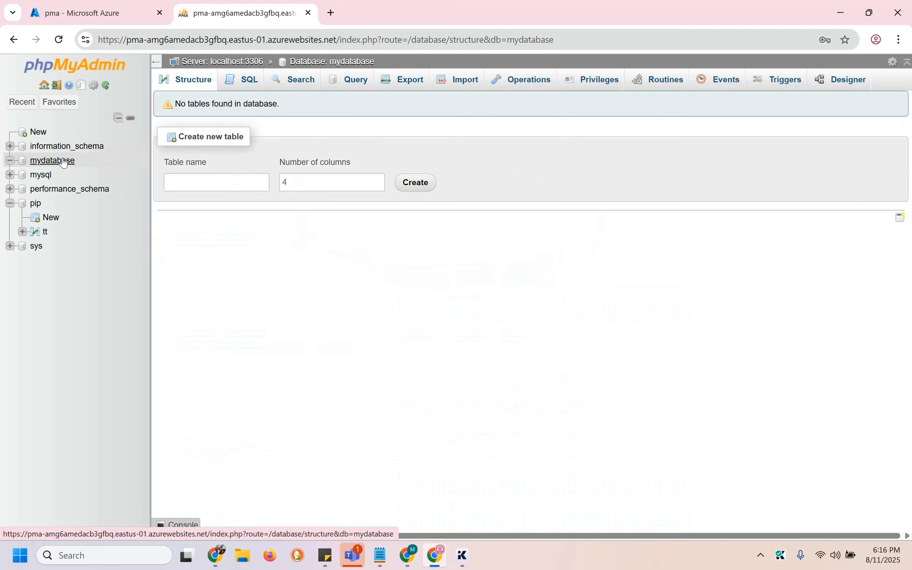
left_click(87, 4)
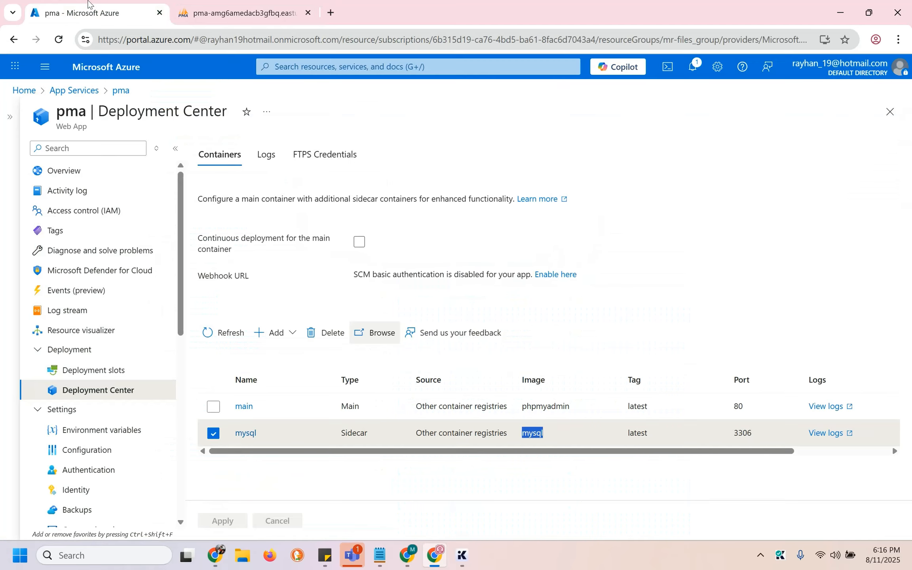
Open App Services in a new tab and start creating a new Web App
right_click(90, 95)
left_click(116, 107)
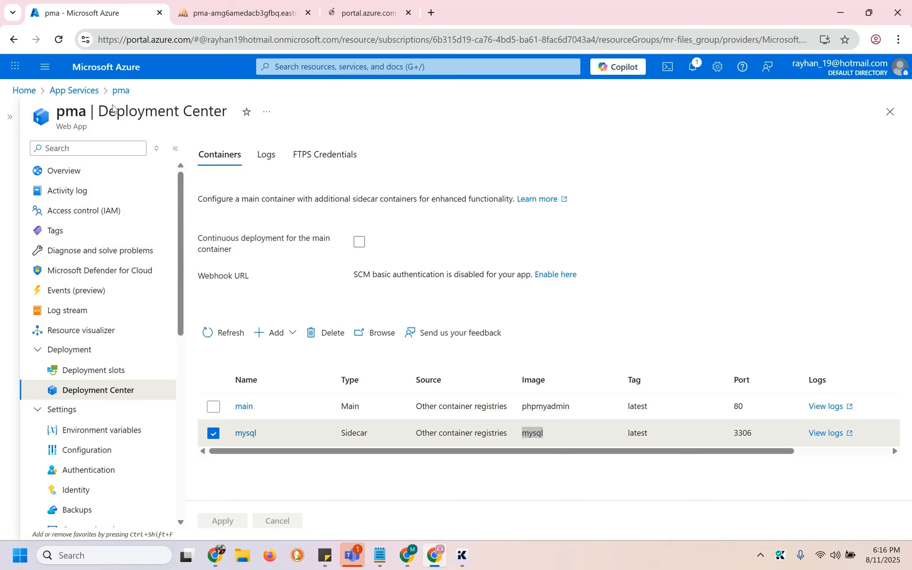
left_click(369, 2)
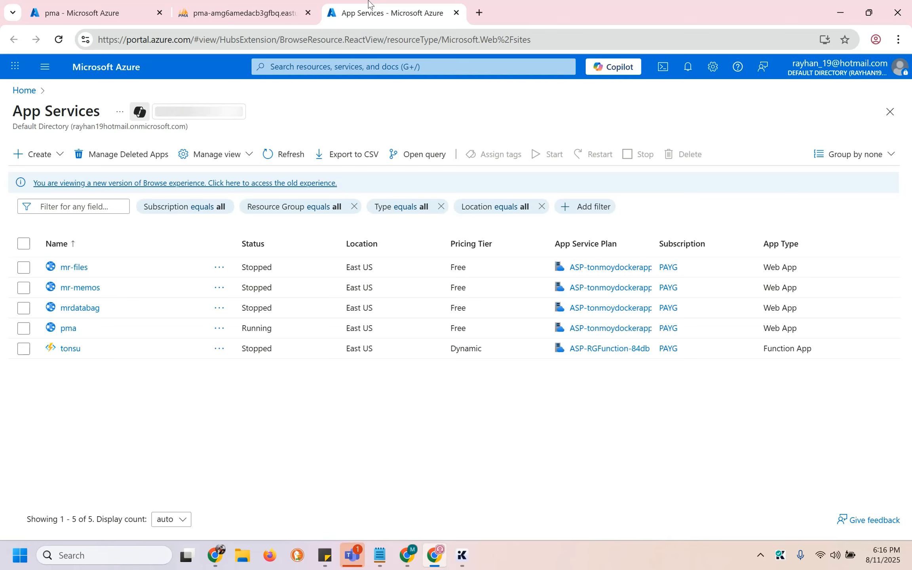
left_click(57, 155)
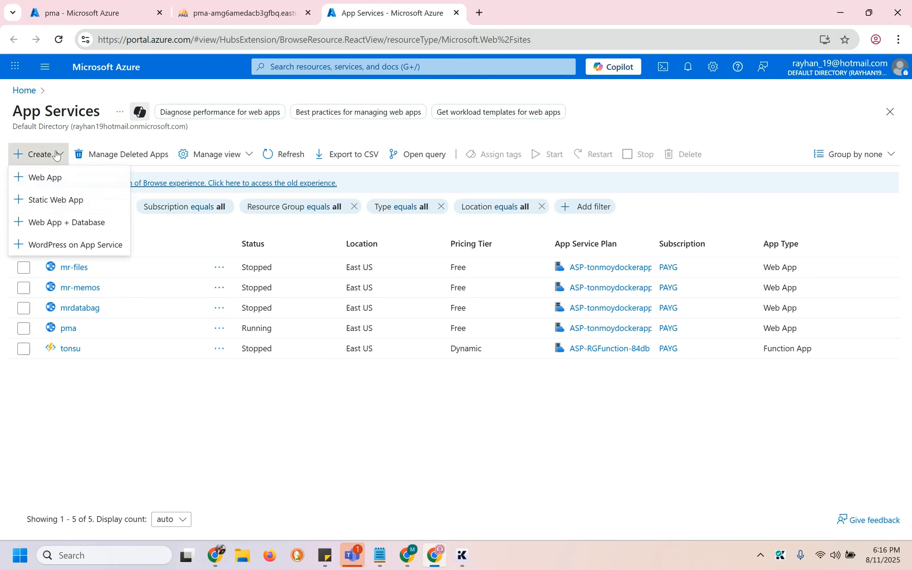
left_click(57, 180)
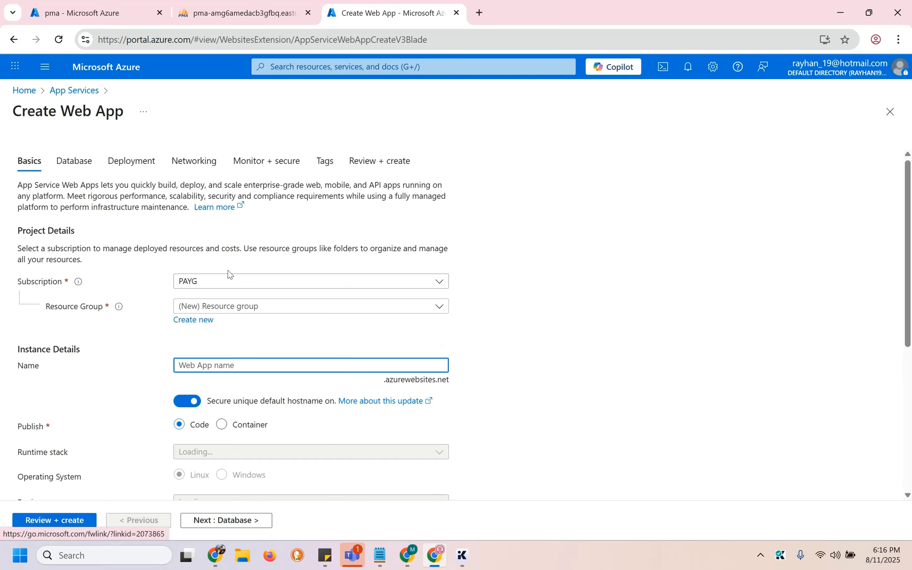
Place the new web app in resource group mr-files_group and name it mrpma
left_click(262, 306)
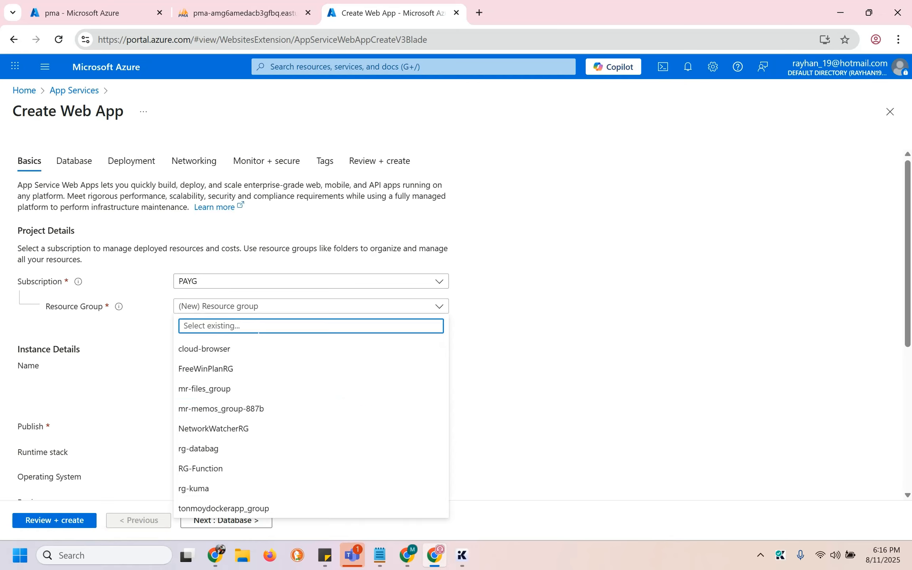
left_click(242, 389)
left_click(372, 364)
type("m")
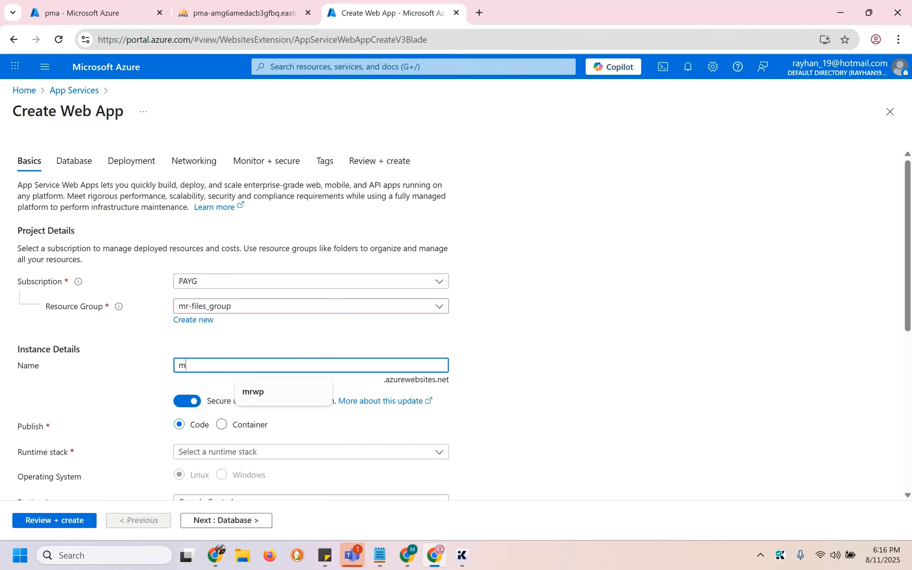
type("r")
key("BackSpace")
key("BackSpace")
type("m")
key("BackSpace")
type("mrpma")
Publish it as a Container in the East US region and advance to the Database step
scroll(238, 356, "down", 2)
left_click(223, 333)
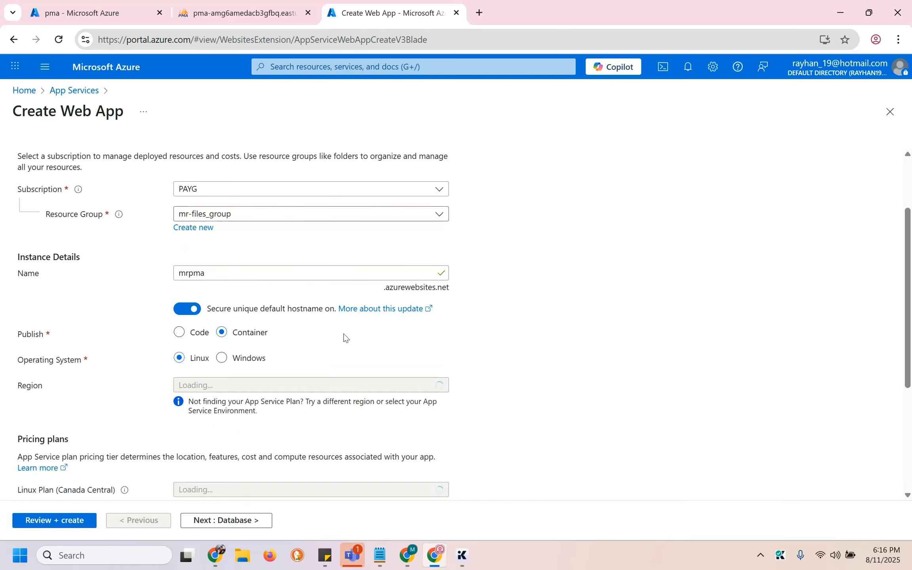
scroll(343, 333, "down", 2)
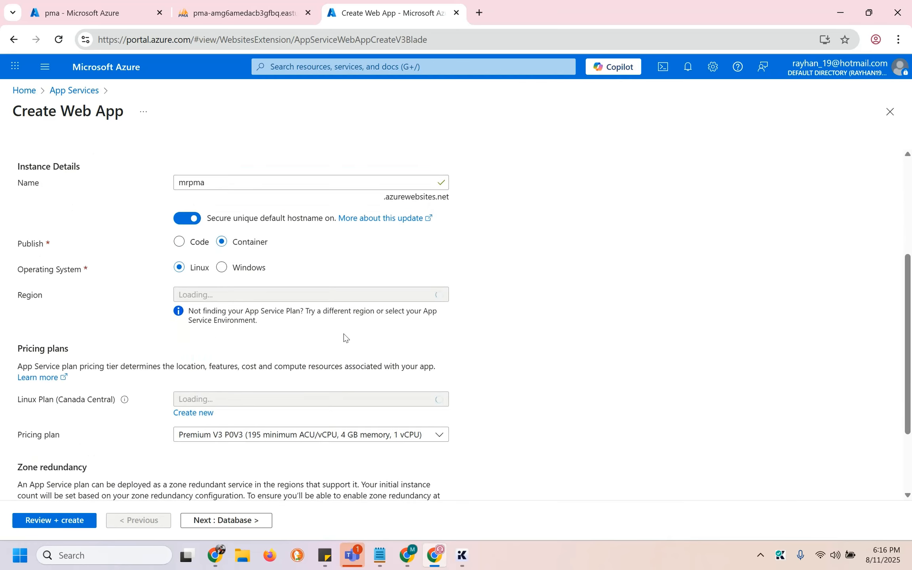
left_click(239, 296)
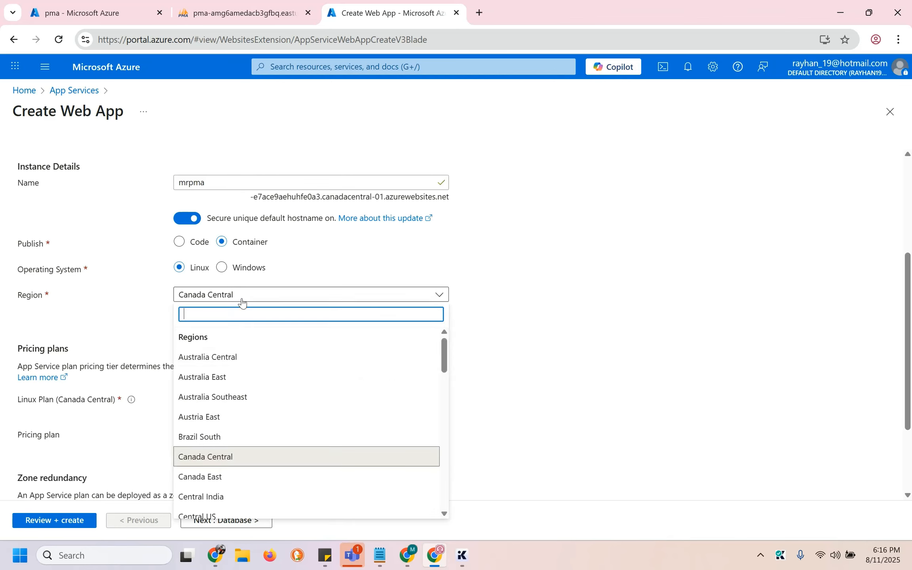
scroll(244, 427, "down", 3)
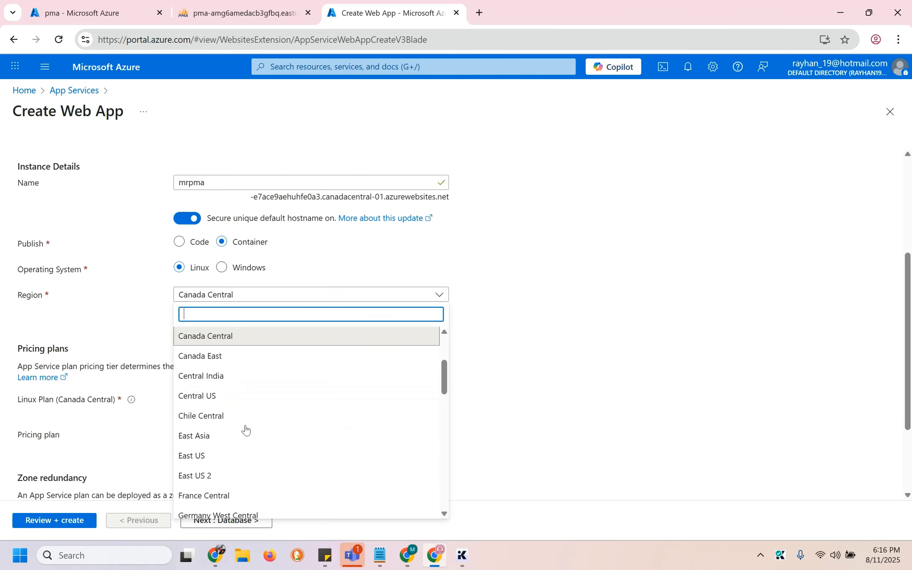
left_click(224, 456)
scroll(605, 333, "down", 2)
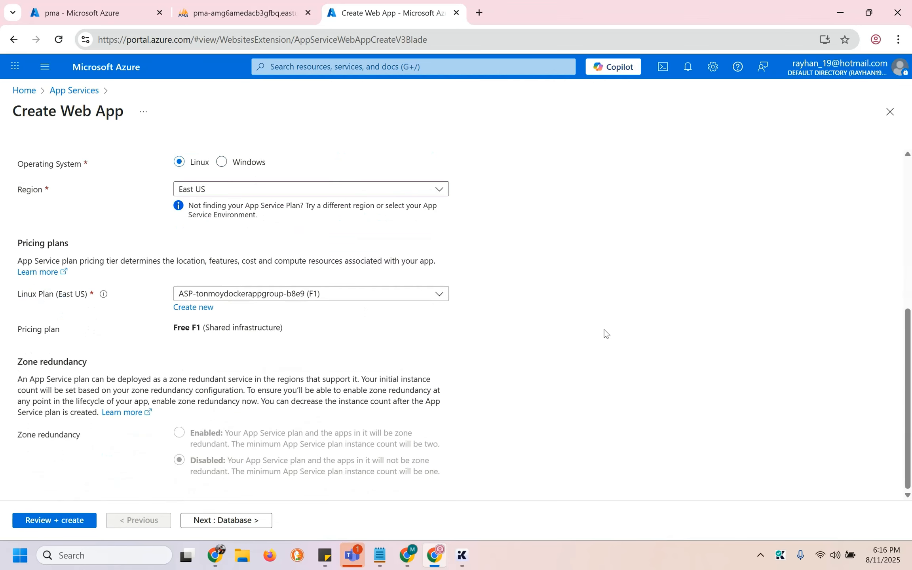
left_click(208, 520)
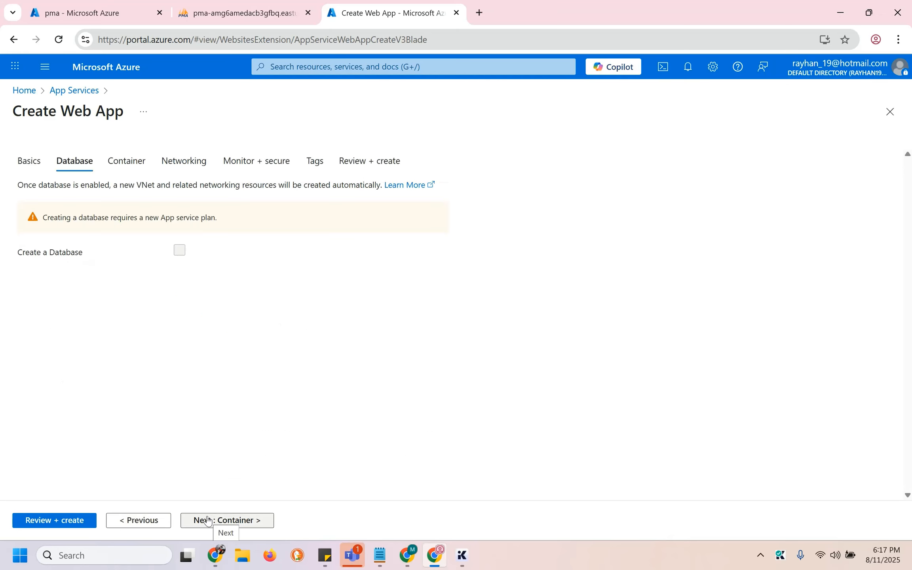
On the Container step, choose Other container registries and leave sidecar support off
left_click(207, 520)
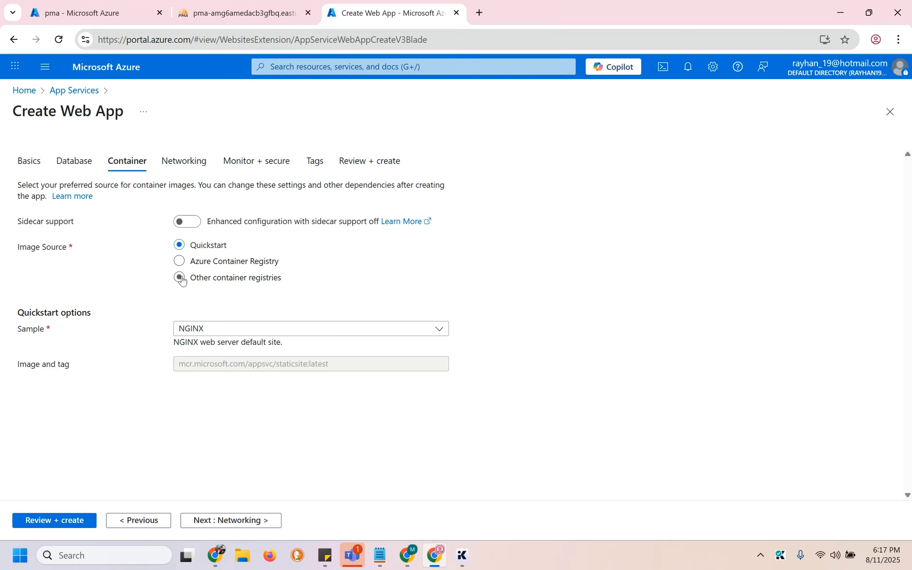
left_click(180, 277)
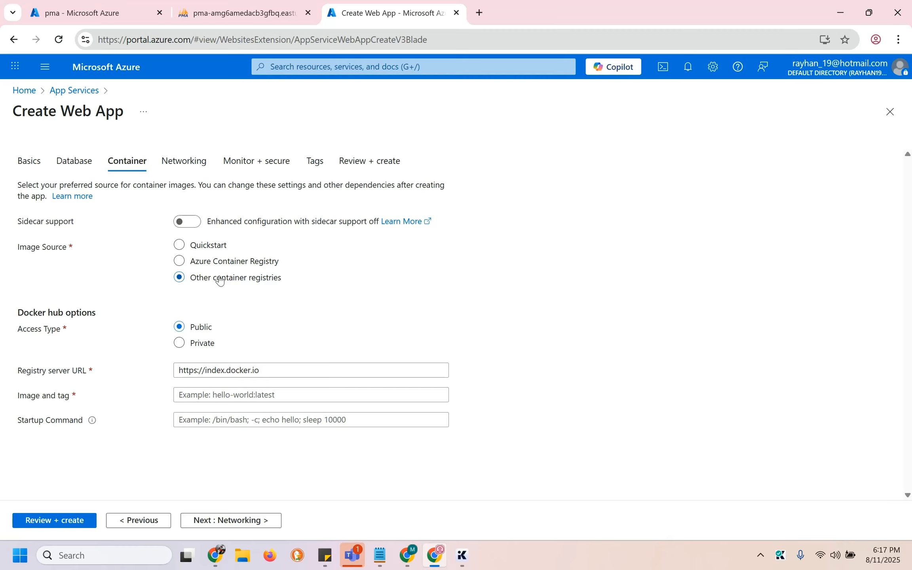
left_click(193, 227)
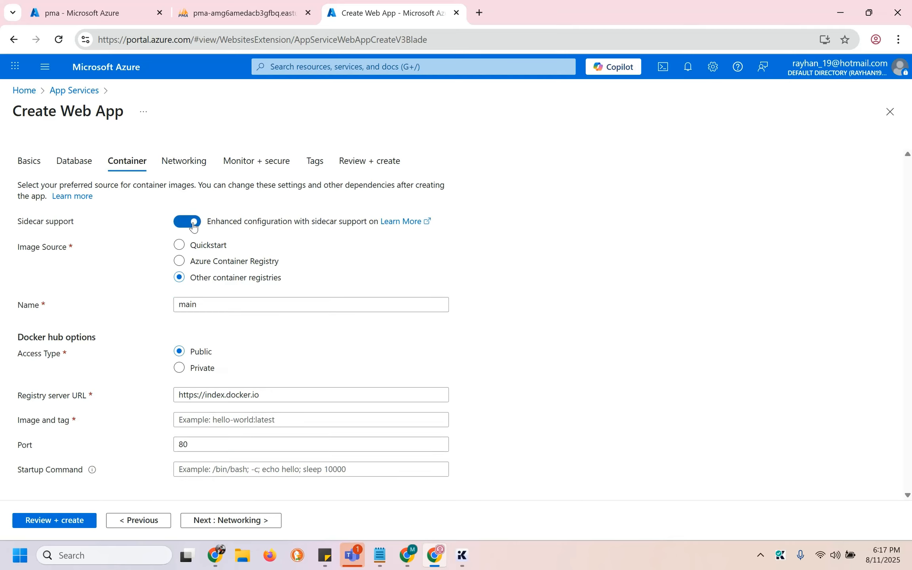
left_click(194, 226)
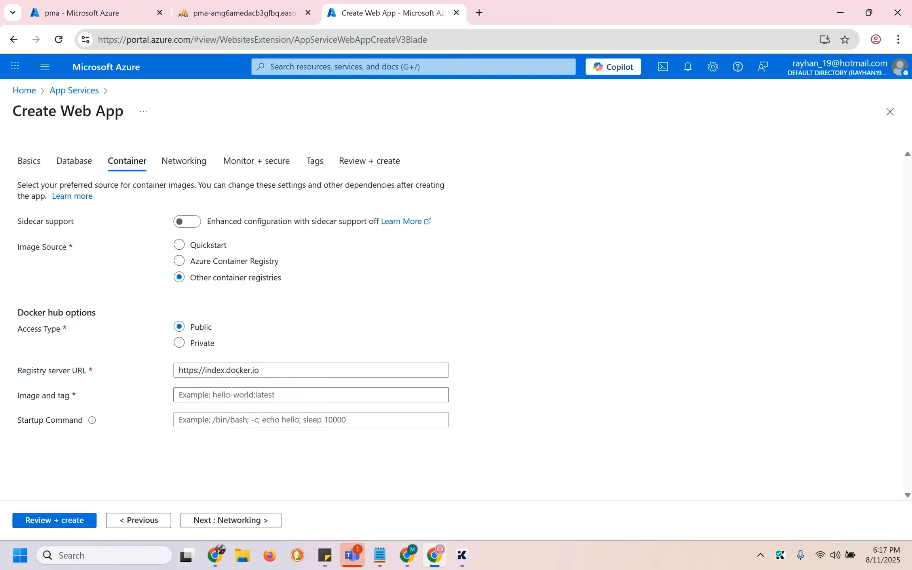
left_click(232, 387)
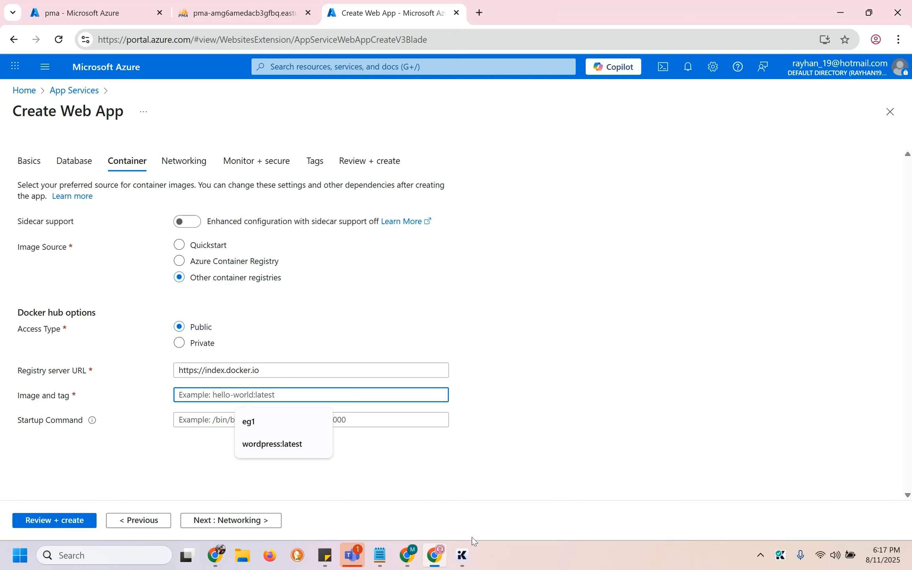
Copy the phpmyadmin image name from the pma app's container list in a separate window
left_click_drag(97, 4, 446, 249)
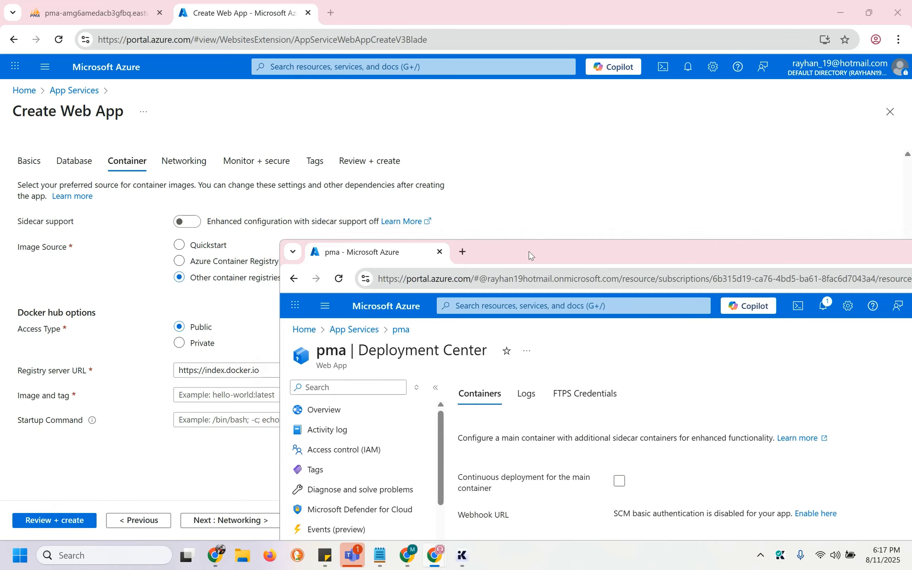
double_click(529, 252)
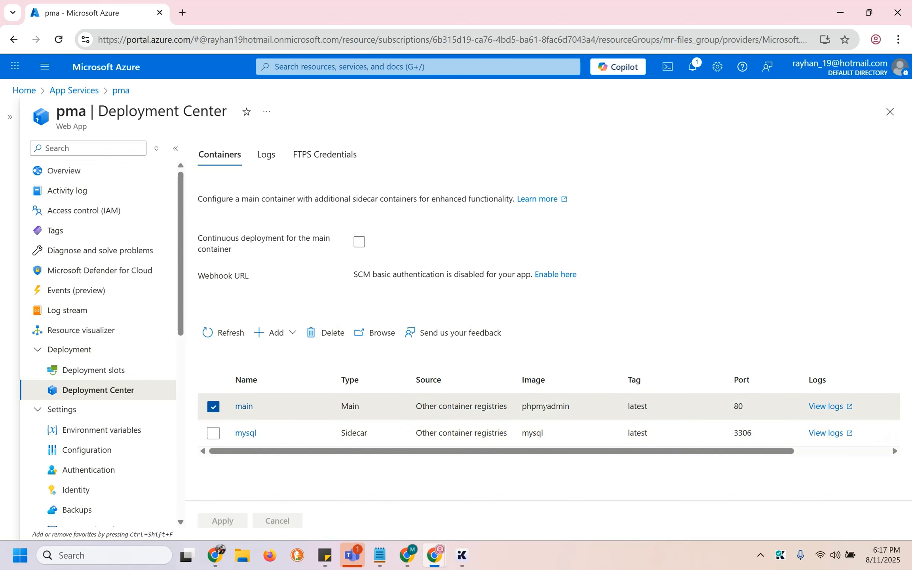
double_click(546, 407)
key("ctrl+c")
key("alt+Tab")
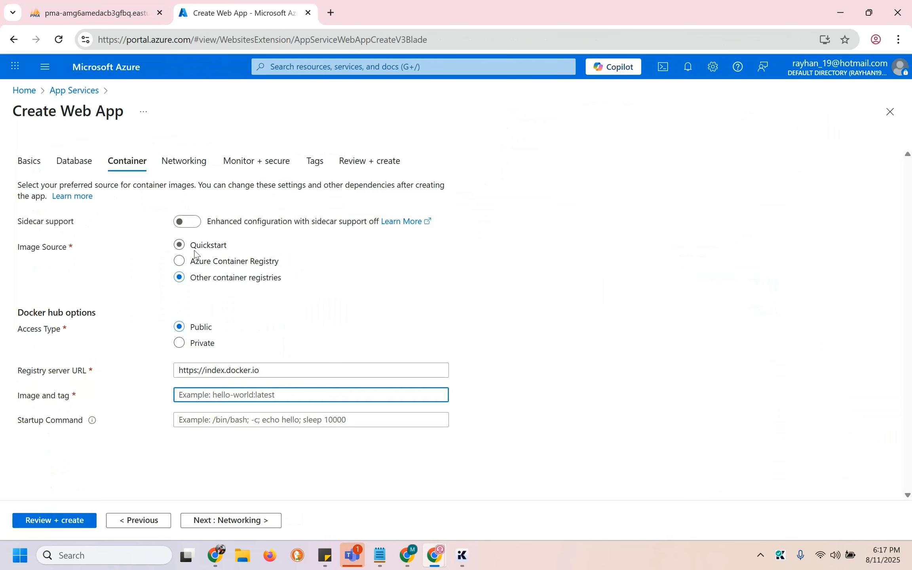
left_click(272, 376)
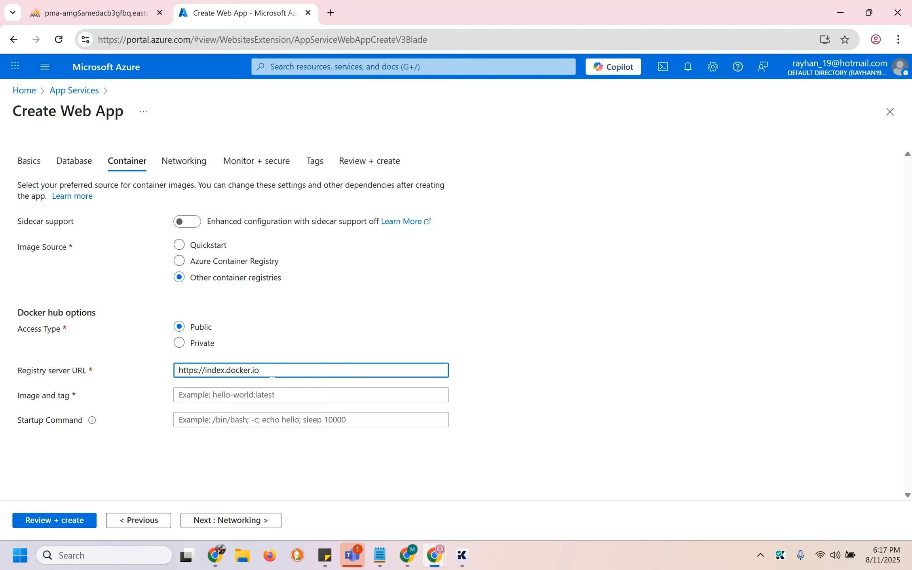
left_click_drag(182, 370, 260, 370)
left_click(259, 370)
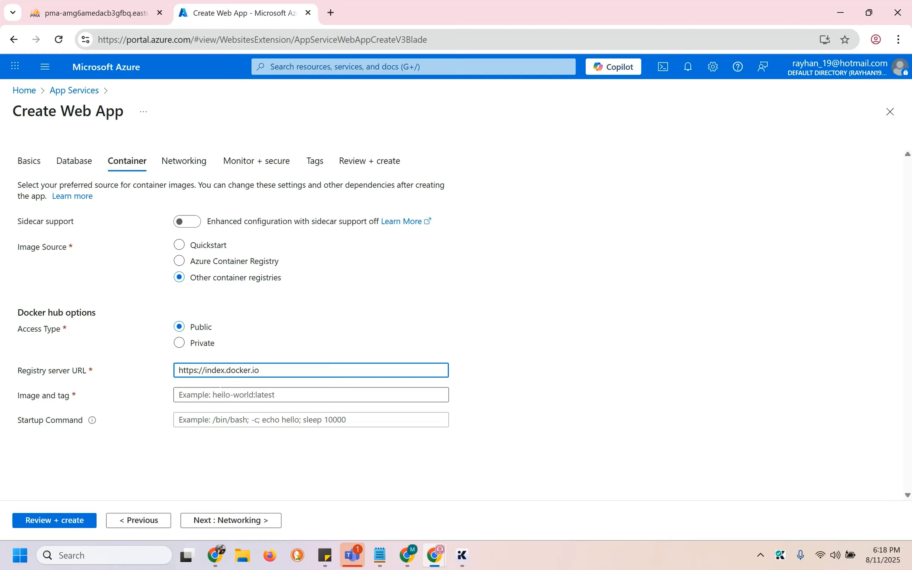
left_click(220, 387)
key("ctrl+v")
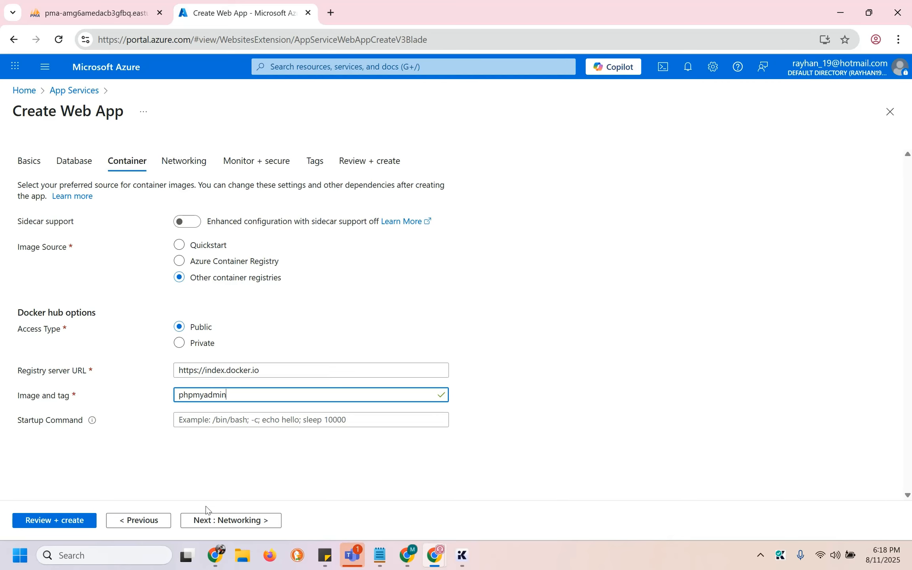
Skip through Networking and Monitor + secure, review mrpma's summary, and create it
left_click(201, 520)
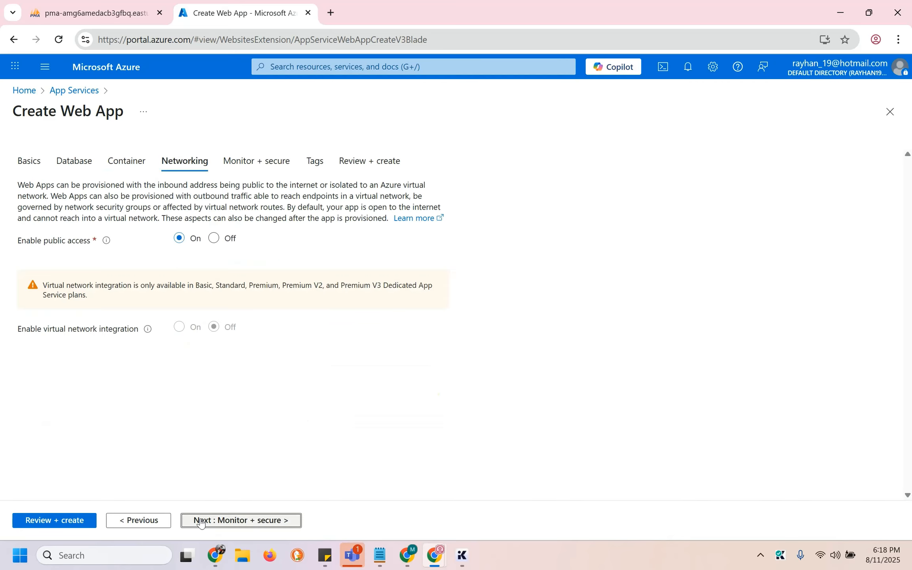
left_click(201, 521)
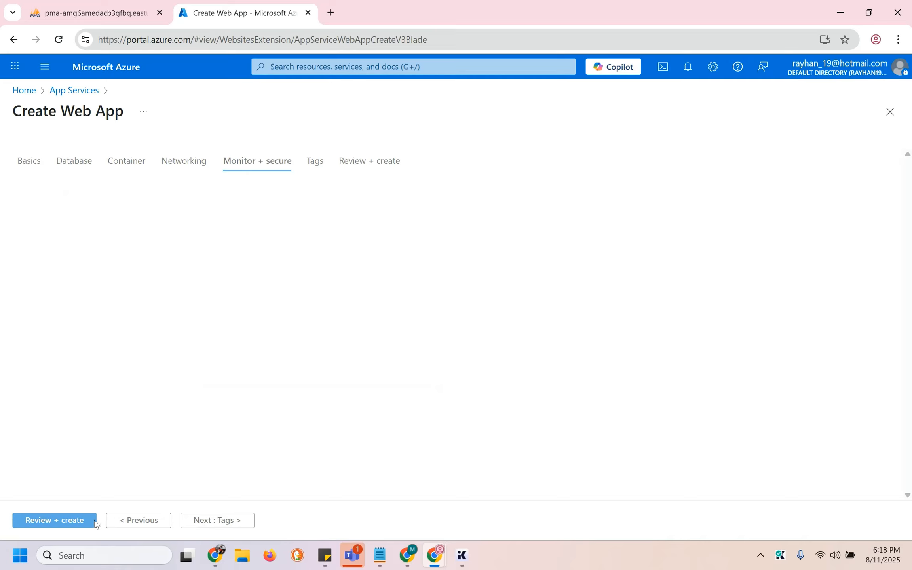
left_click(61, 527)
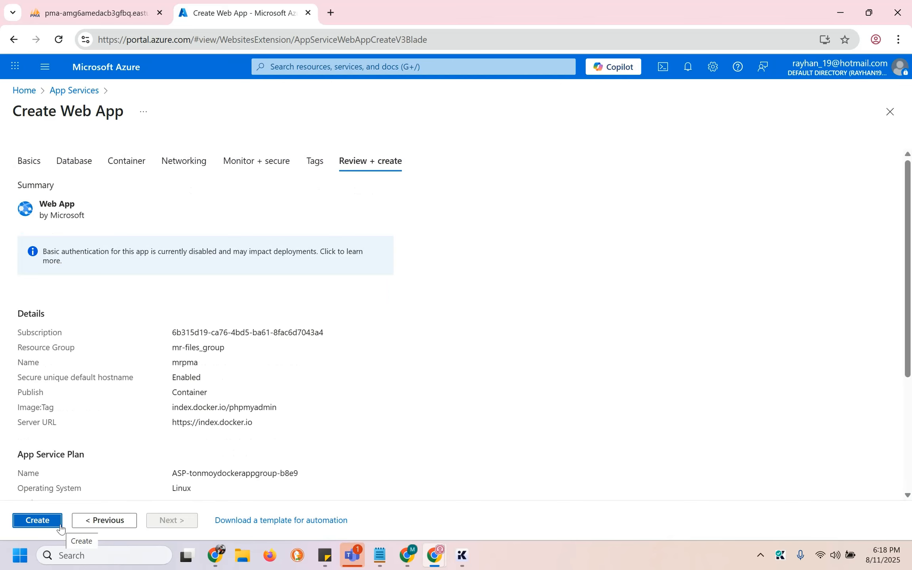
left_click(39, 521)
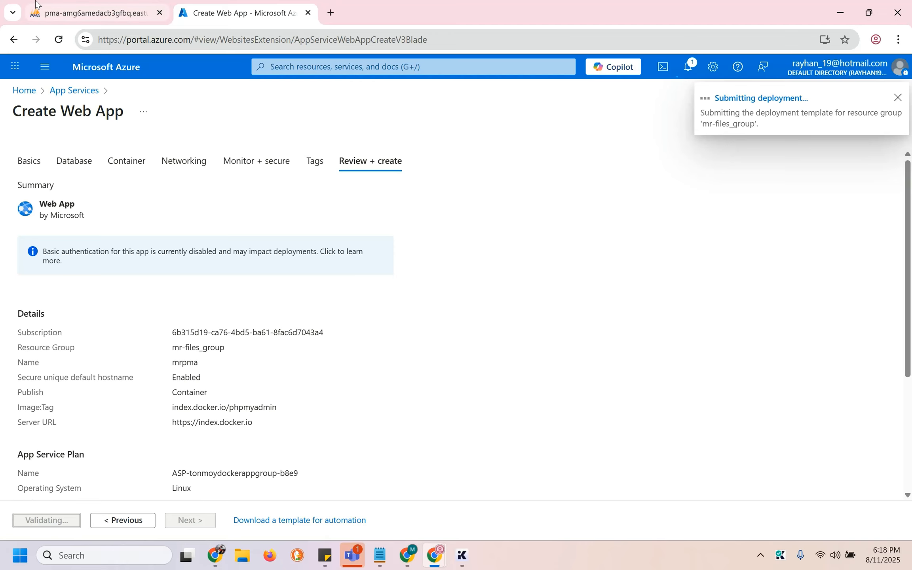
Glance at the phpMyAdmin tab, then return to watch the mrpma deployment succeed
left_click(126, 16)
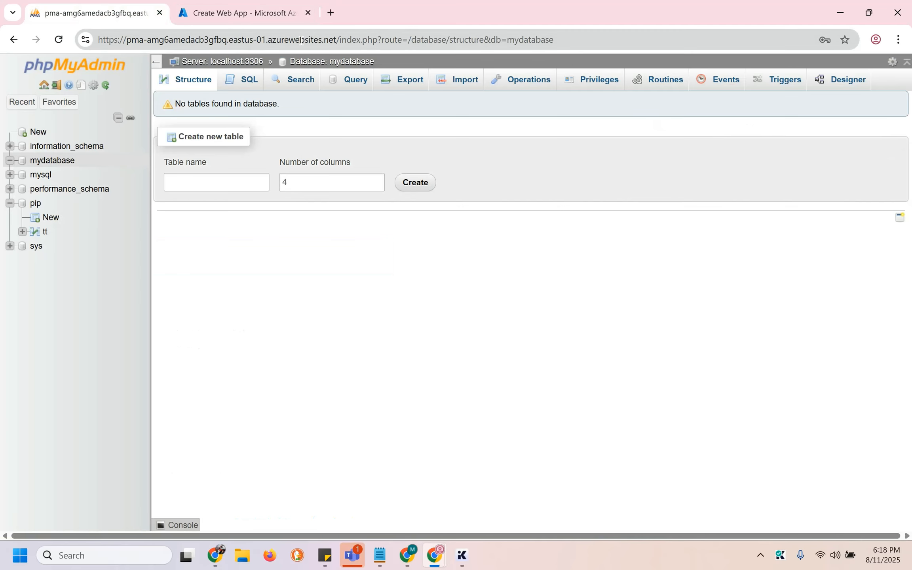
left_click(269, 8)
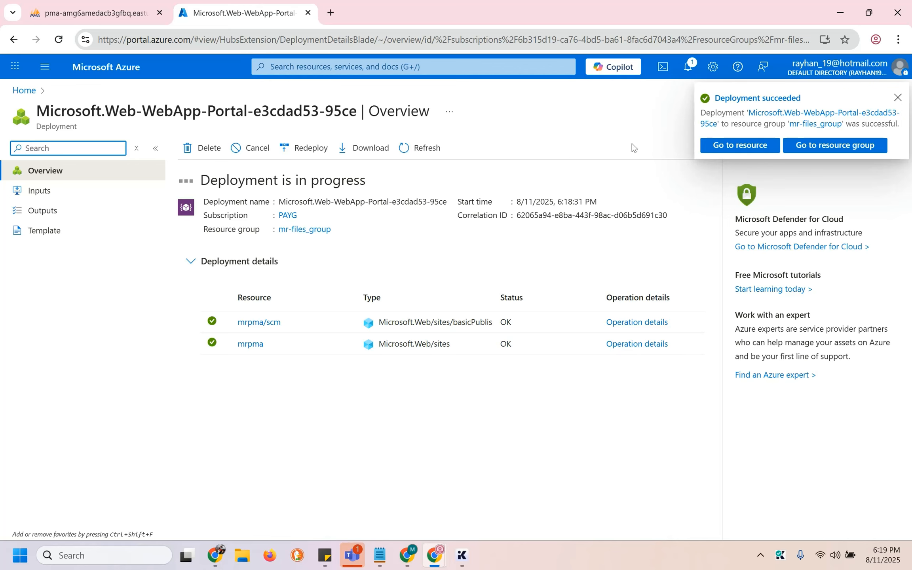
Open the mrpma web app's Deployment Center and read the sidecar upgrade notice
left_click(734, 149)
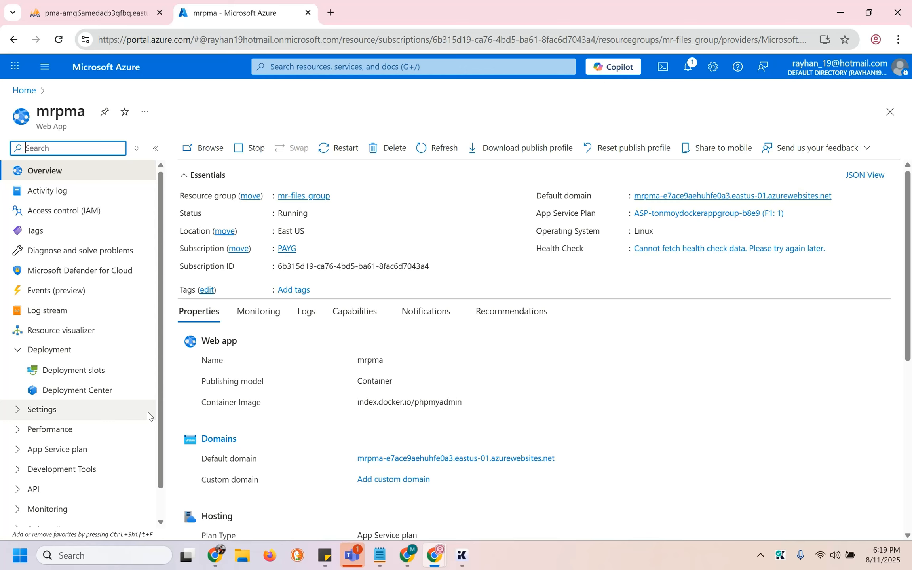
left_click(99, 399)
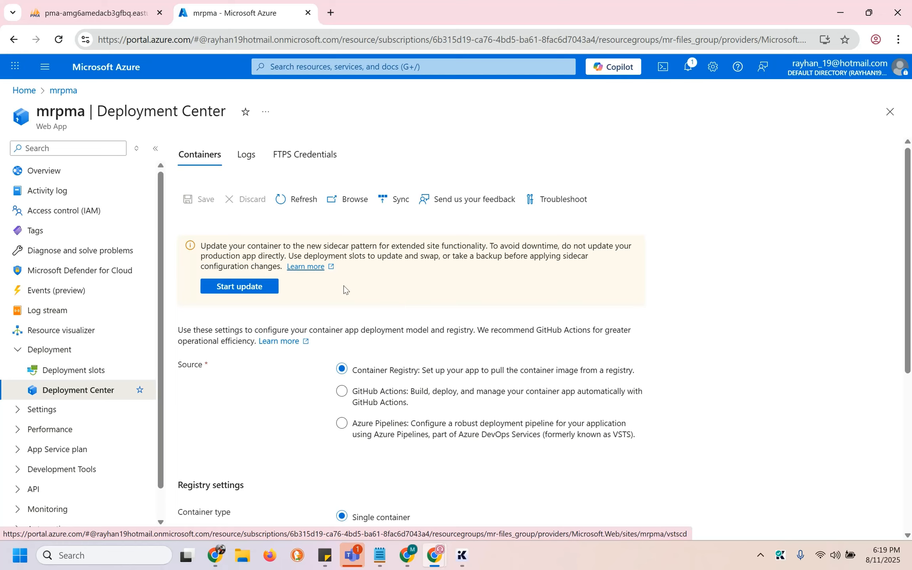
left_click_drag(200, 245, 387, 256)
left_click(387, 256)
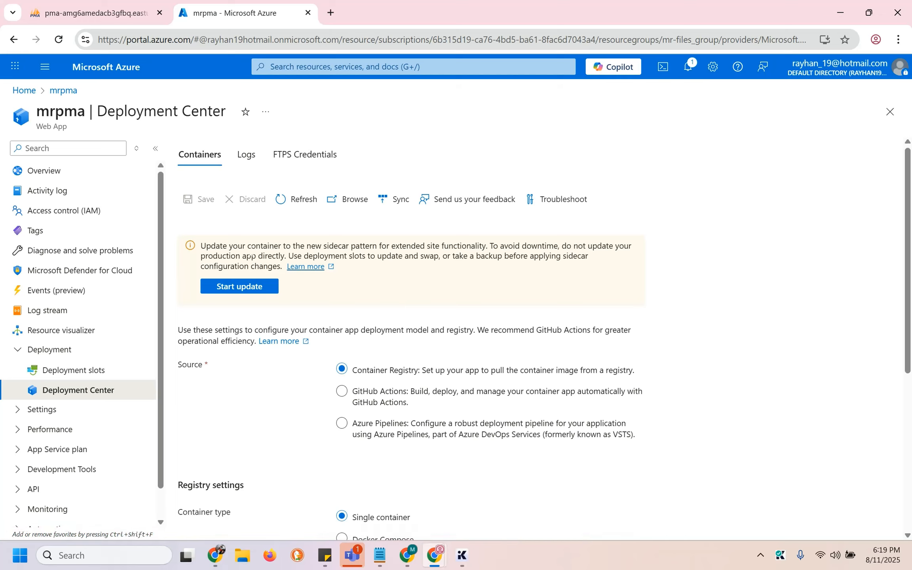
left_click_drag(307, 245, 432, 246)
left_click(432, 247)
Switch the container type to Docker Compose from index.docker.io, leaving Config empty
scroll(395, 277, "down", 2)
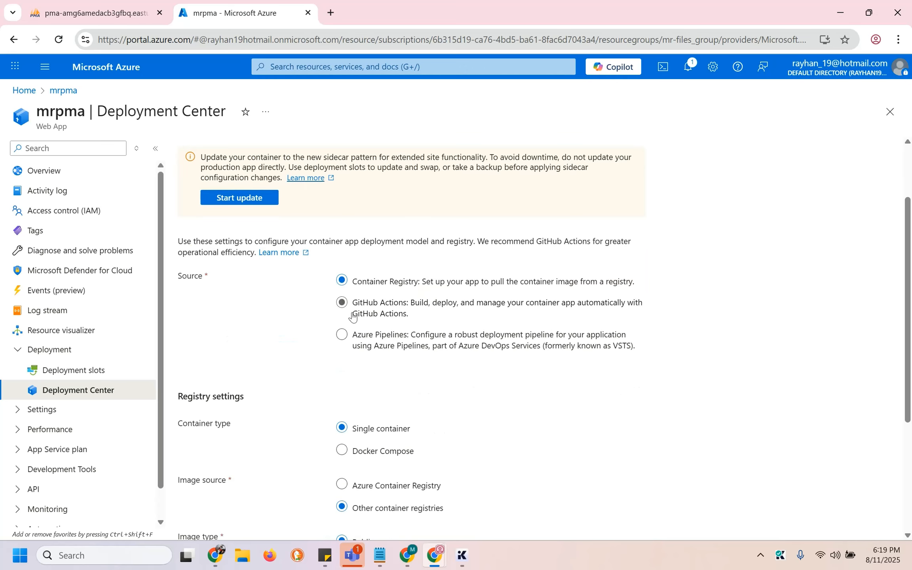
scroll(356, 350, "down", 3)
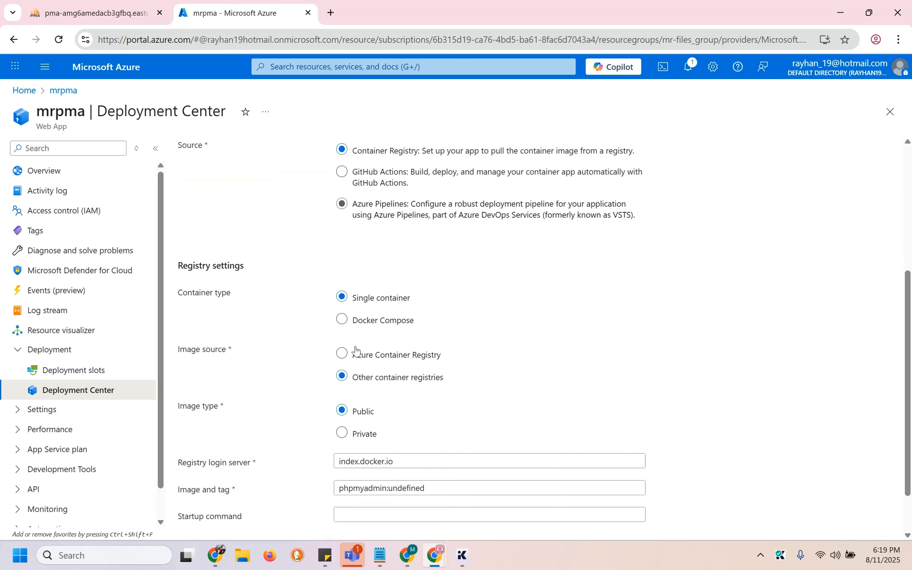
left_click(341, 320)
scroll(455, 380, "down", 3)
left_click(455, 380)
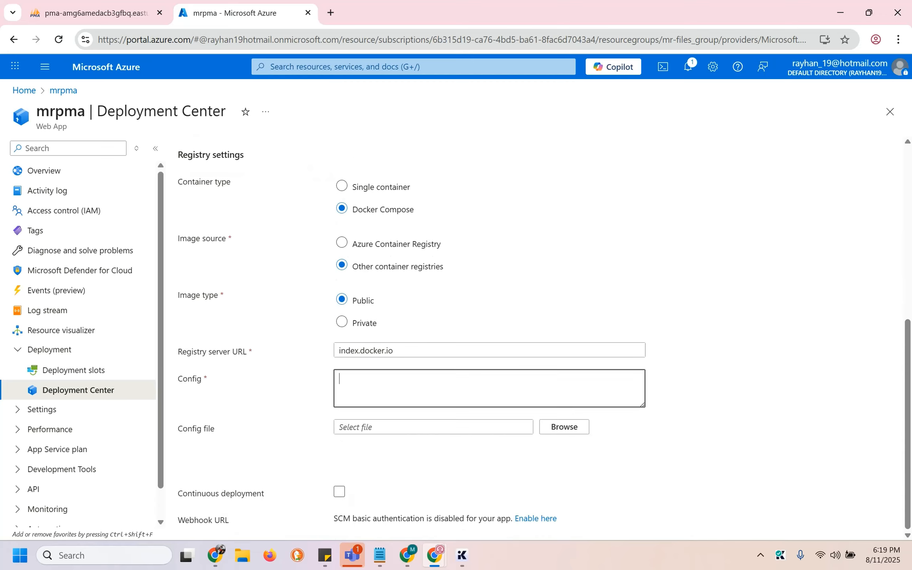
double_click(389, 351)
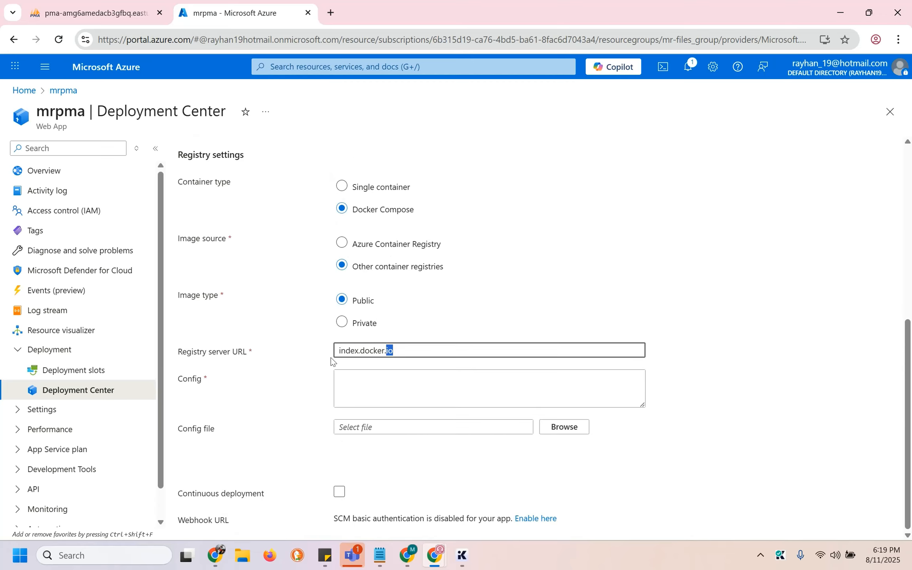
left_click(389, 387)
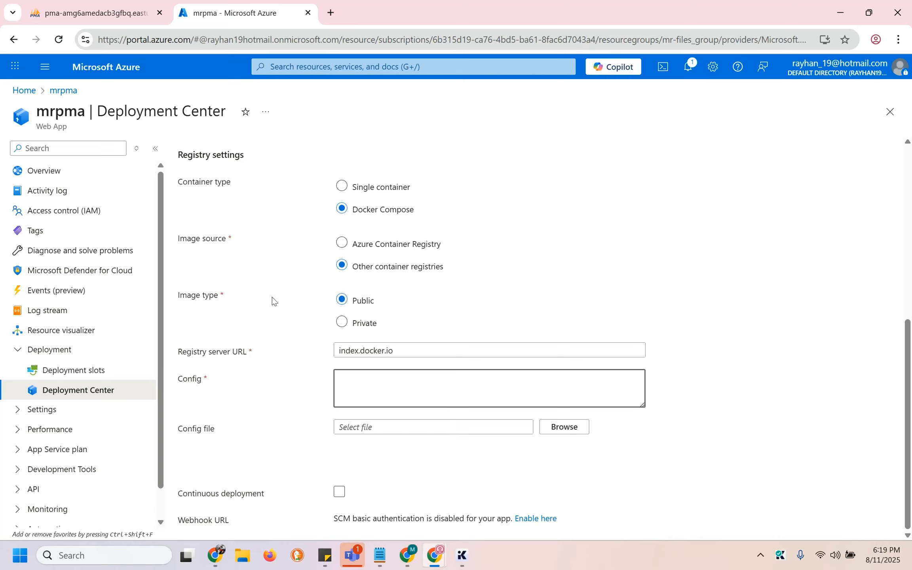
scroll(273, 297, "up", 8)
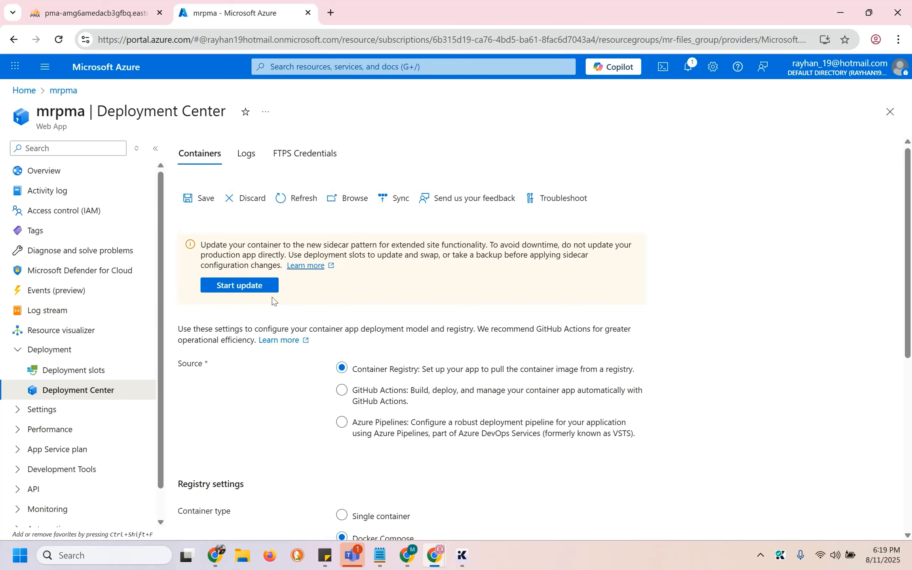
Start the sidecar update, set the main image to phpmyadmin:latest, and restart the app
left_click(253, 288)
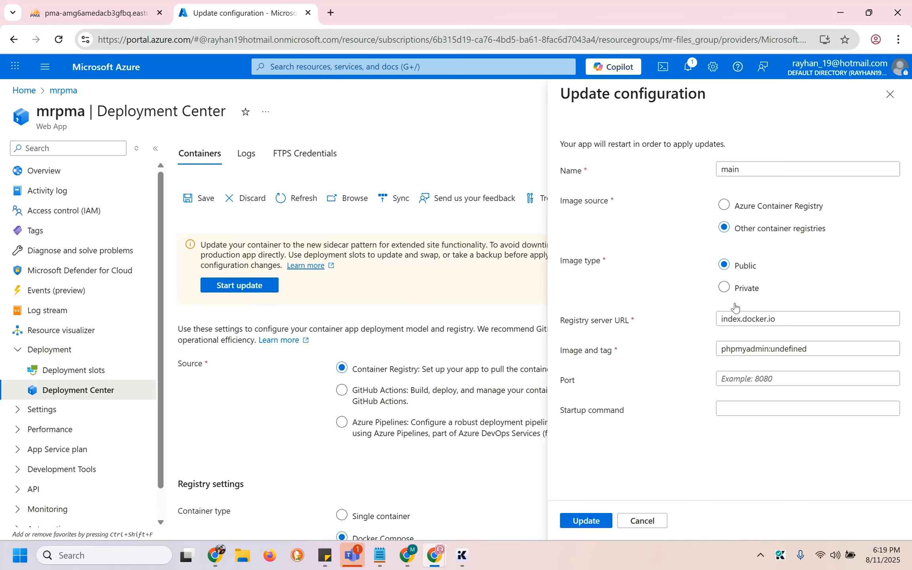
left_click(785, 348)
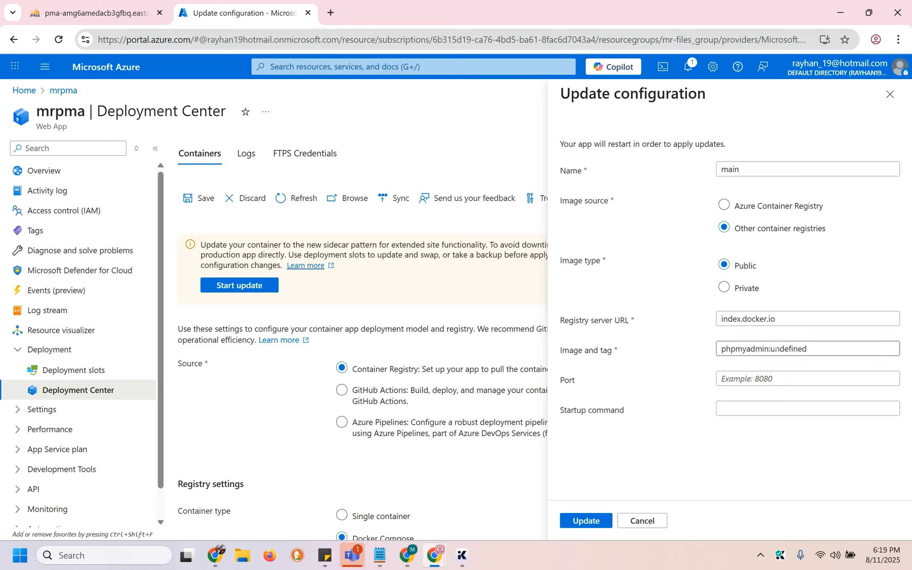
double_click(785, 348)
type("latest")
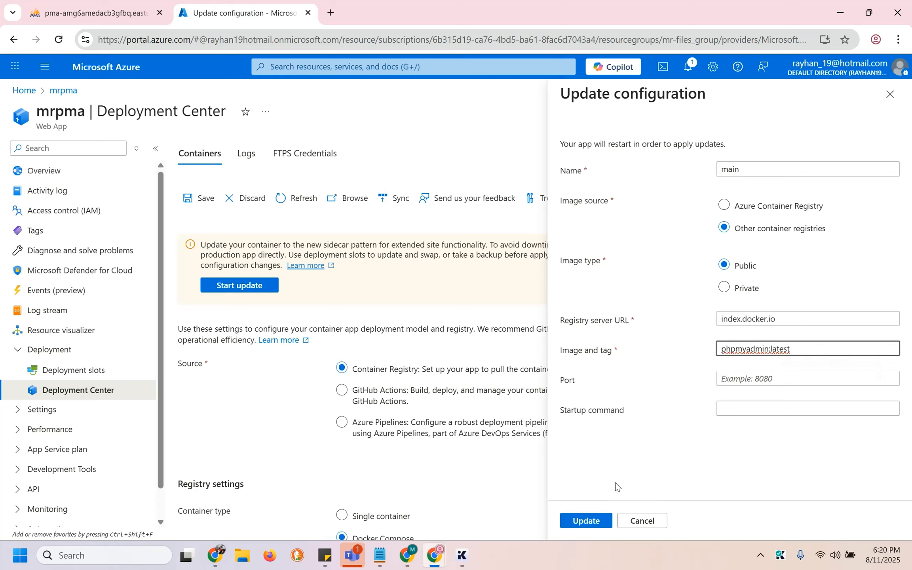
left_click(589, 520)
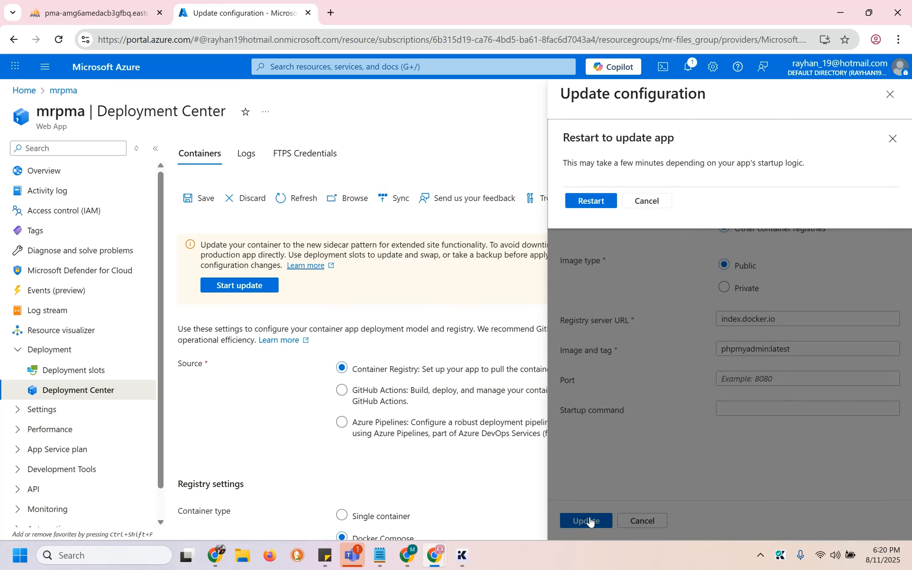
left_click(582, 201)
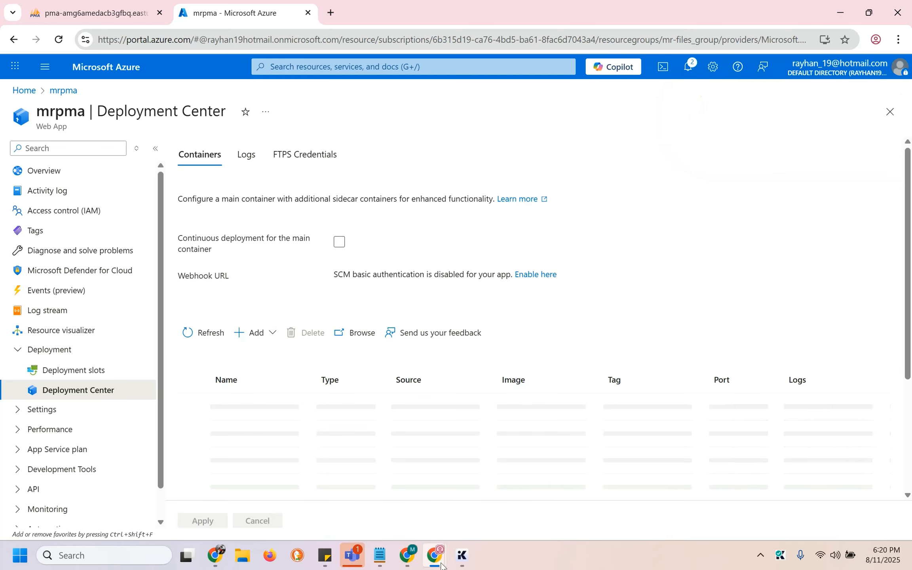
Open the pma app's environment variables in Advanced edit and select all the settings JSON
mouse_move(441, 566)
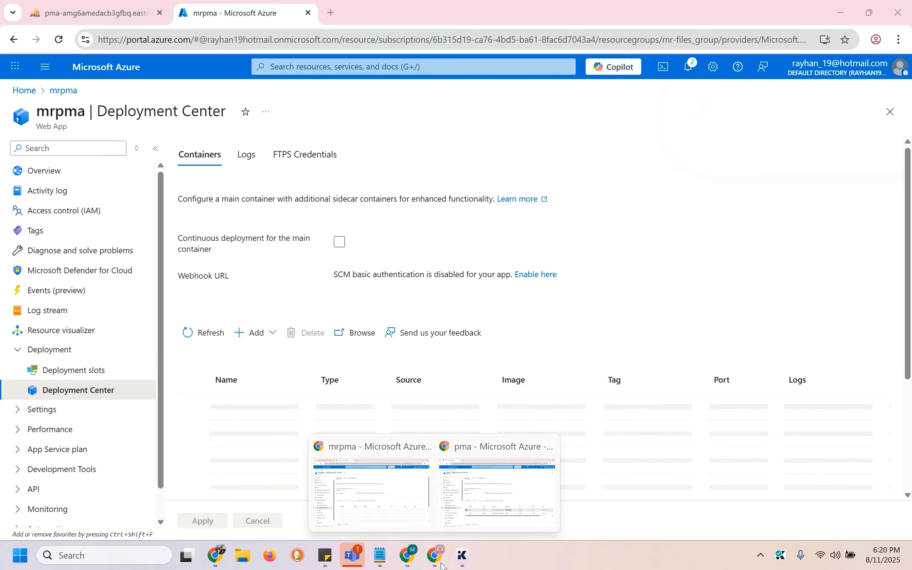
left_click(488, 498)
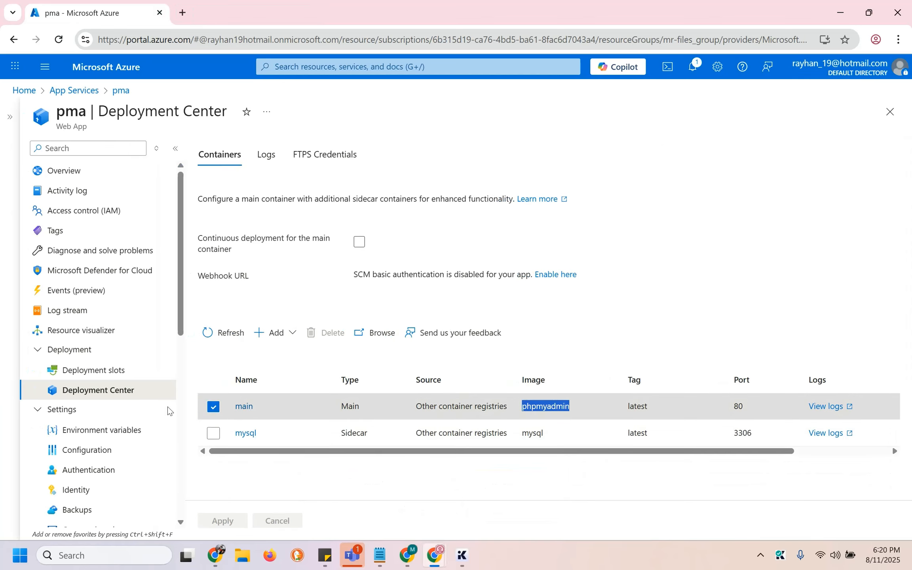
left_click(127, 431)
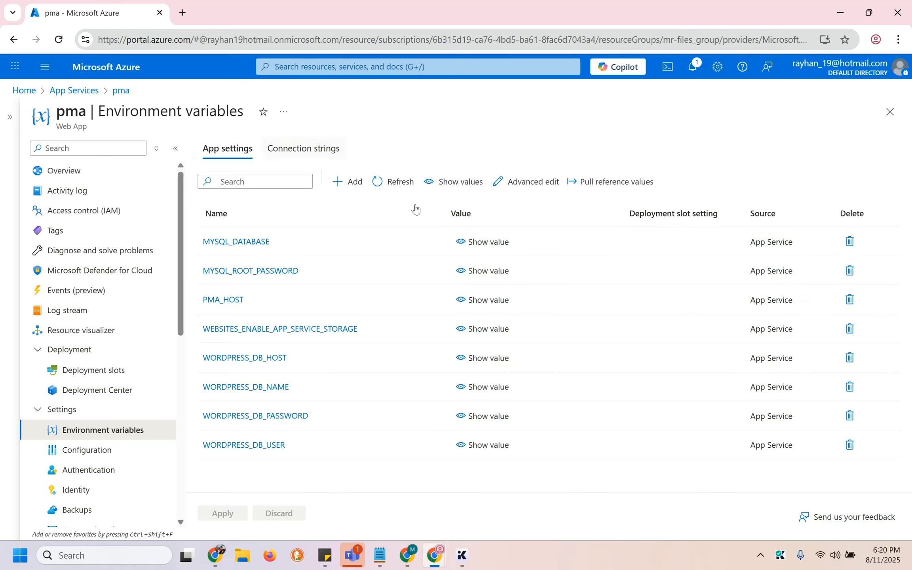
left_click(547, 184)
left_click(509, 251)
key("ctrl+a")
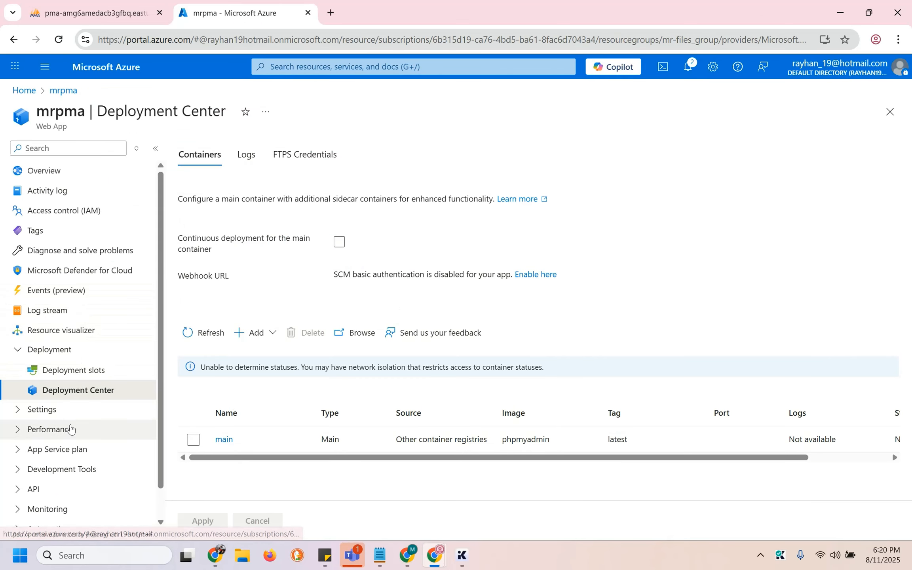
Replace mrpma's app settings JSON with the pasted pma settings in Advanced edit
left_click(82, 406)
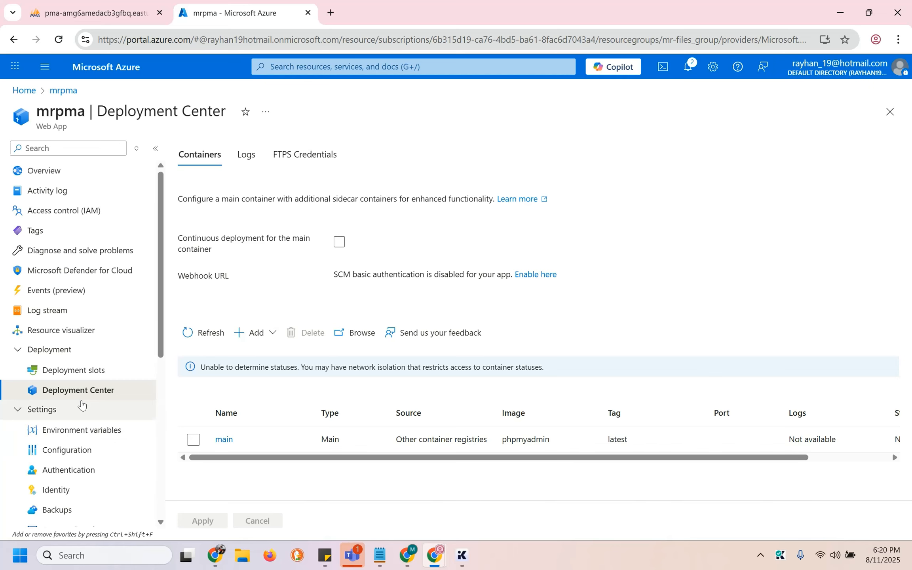
left_click(60, 431)
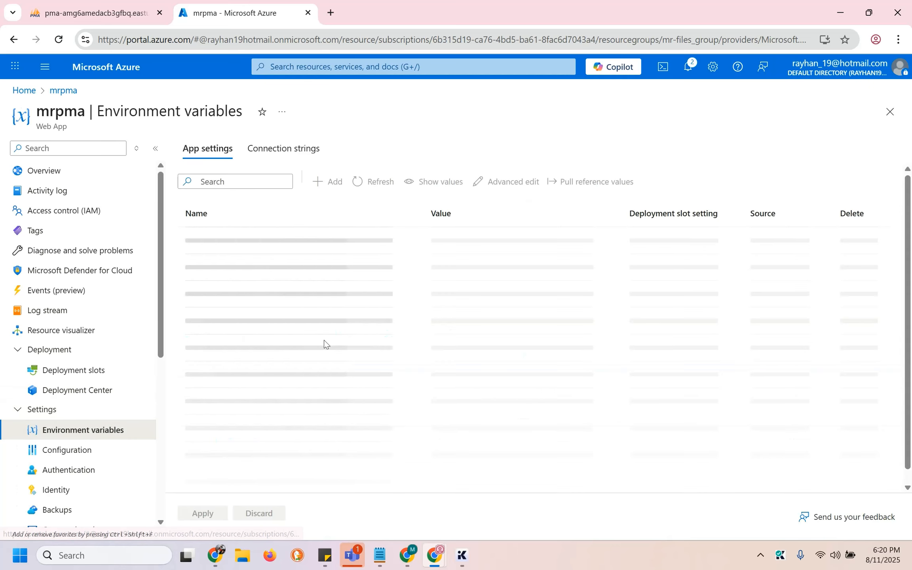
left_click(501, 182)
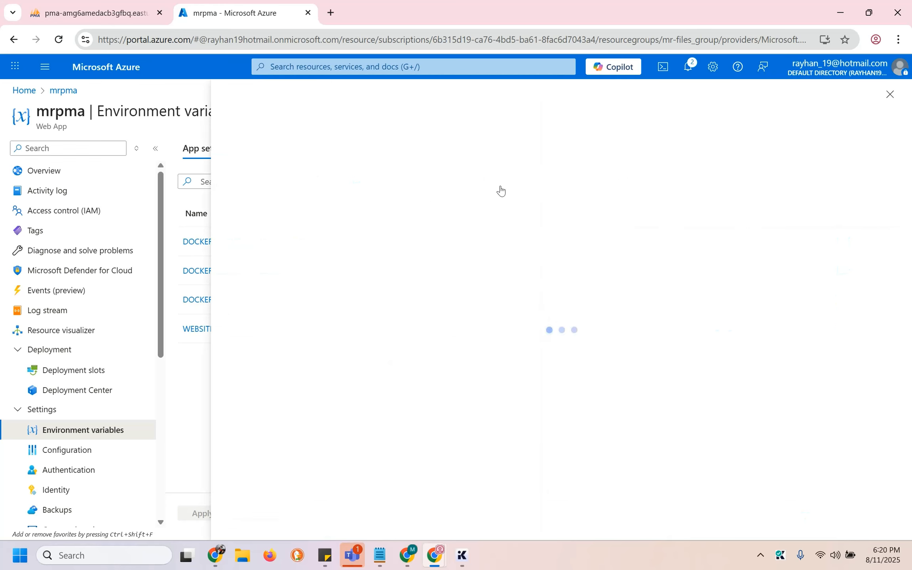
left_click(433, 297)
key("ctrl+a")
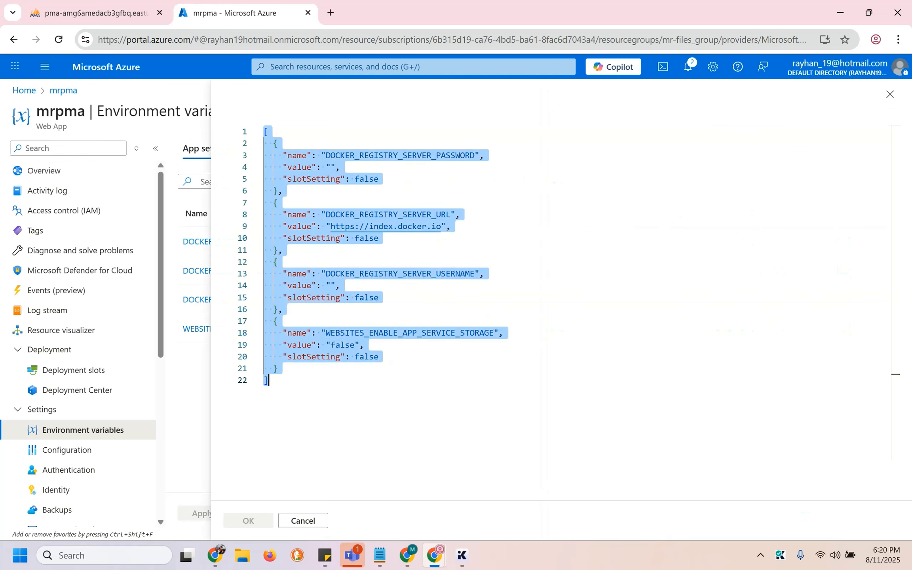
key("ctrl+v")
Review MYSQL_DATABASE, MYSQL_ROOT_PASSWORD, PMA_HOST localhost:3306 and WEBSITES_ENABLE_APP_SERVICE_STORAGE true
scroll(302, 430, "up", 5)
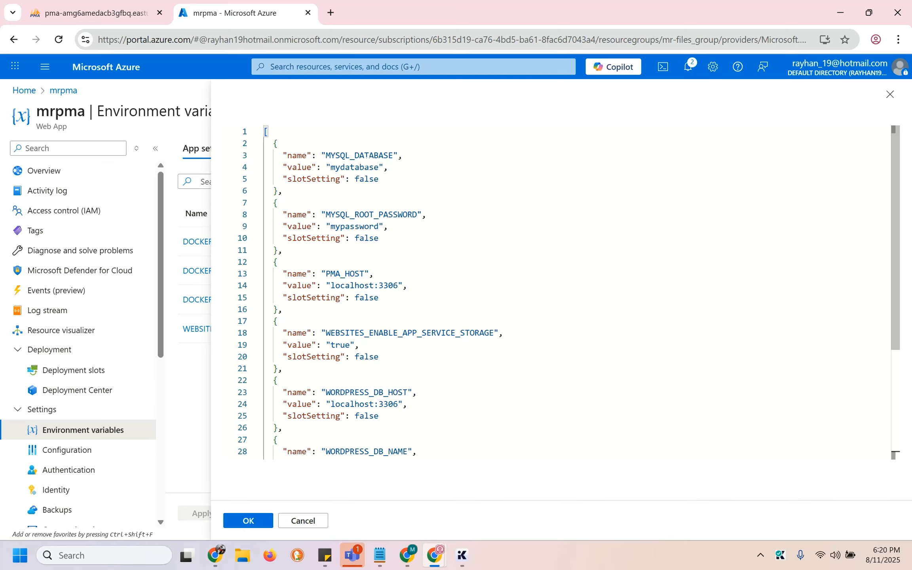
double_click(367, 156)
double_click(346, 167)
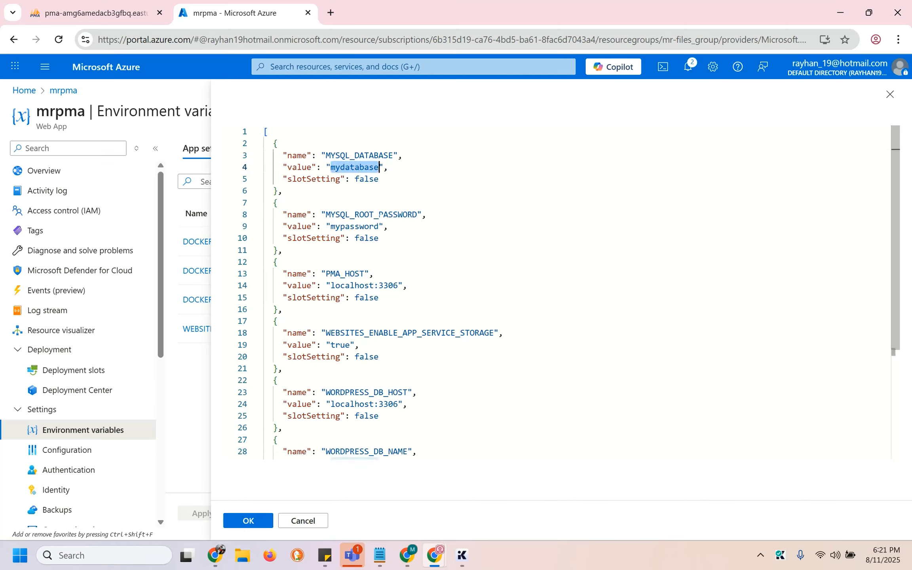
double_click(364, 214)
double_click(355, 226)
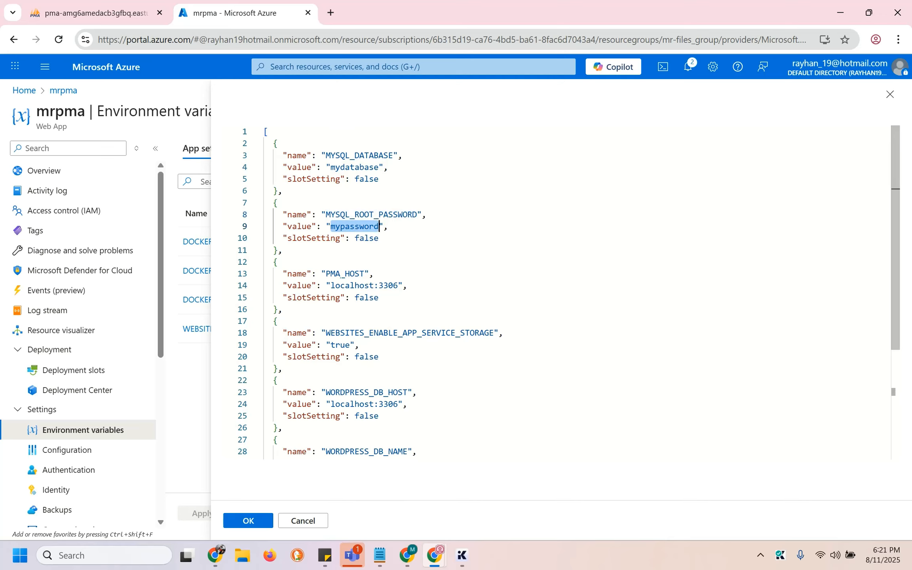
double_click(357, 273)
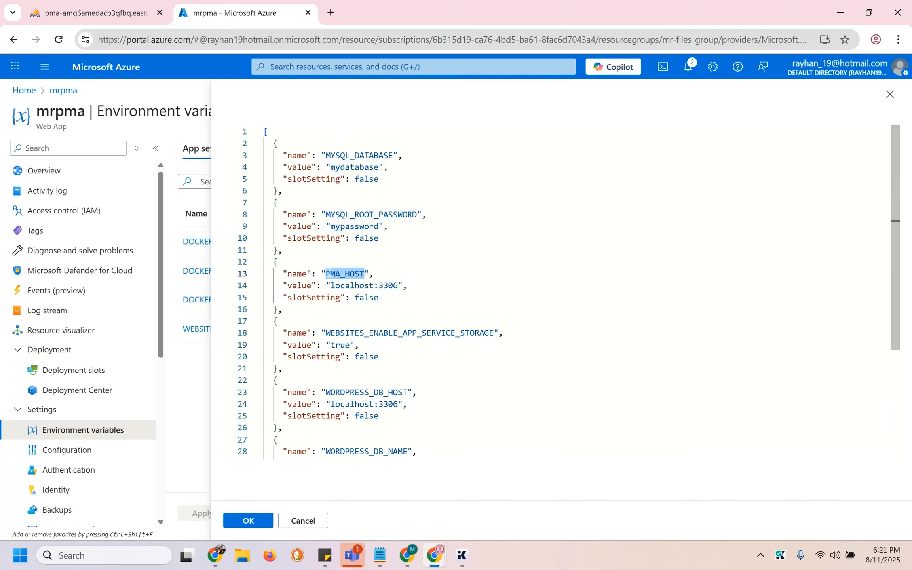
double_click(344, 285)
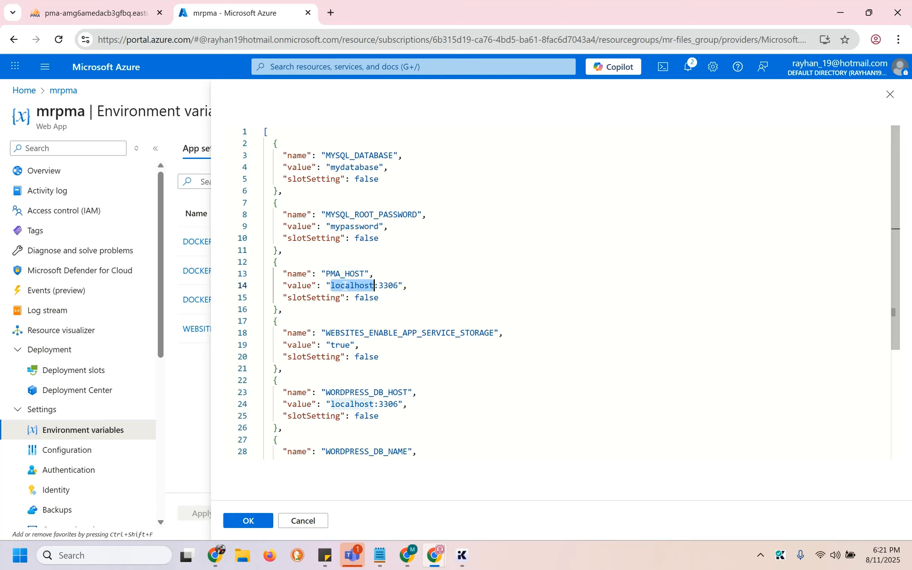
key("ctrl+shift+Right")
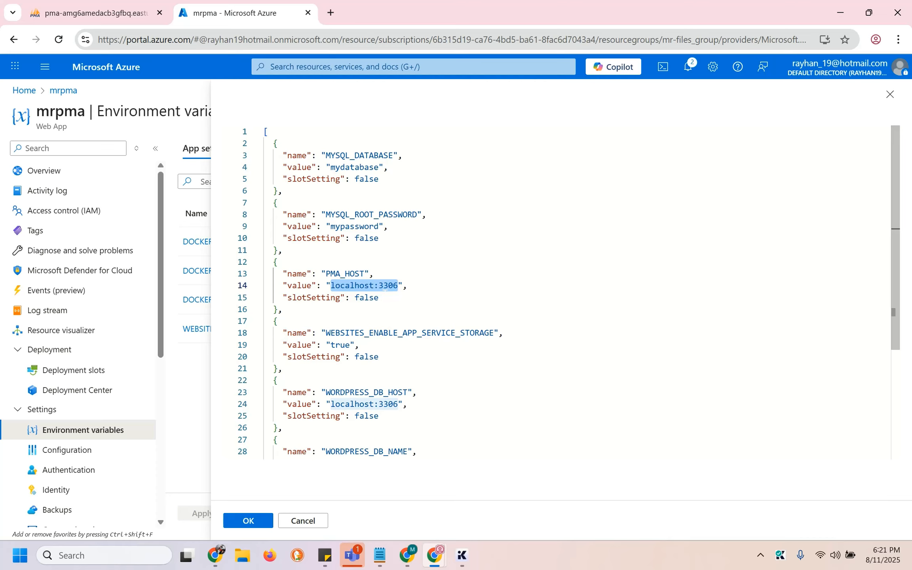
double_click(397, 332)
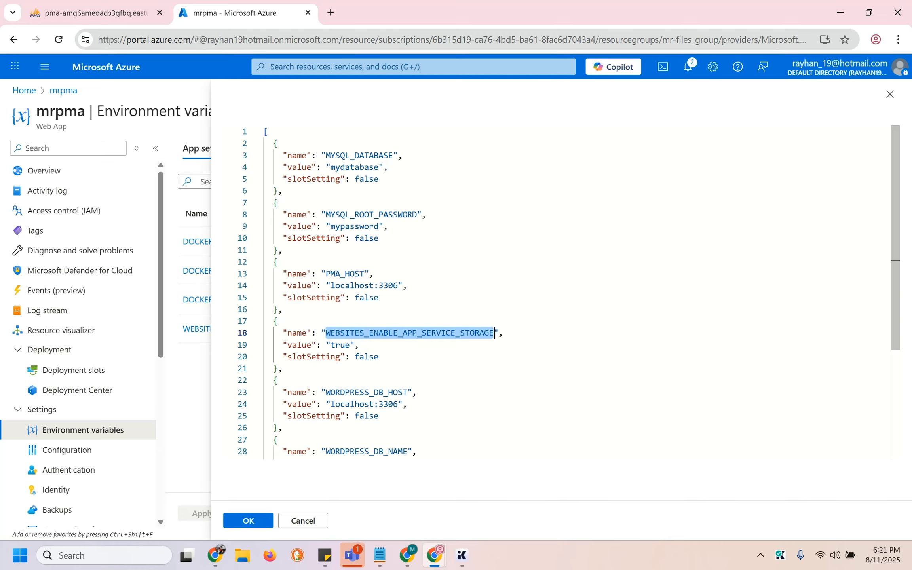
double_click(340, 345)
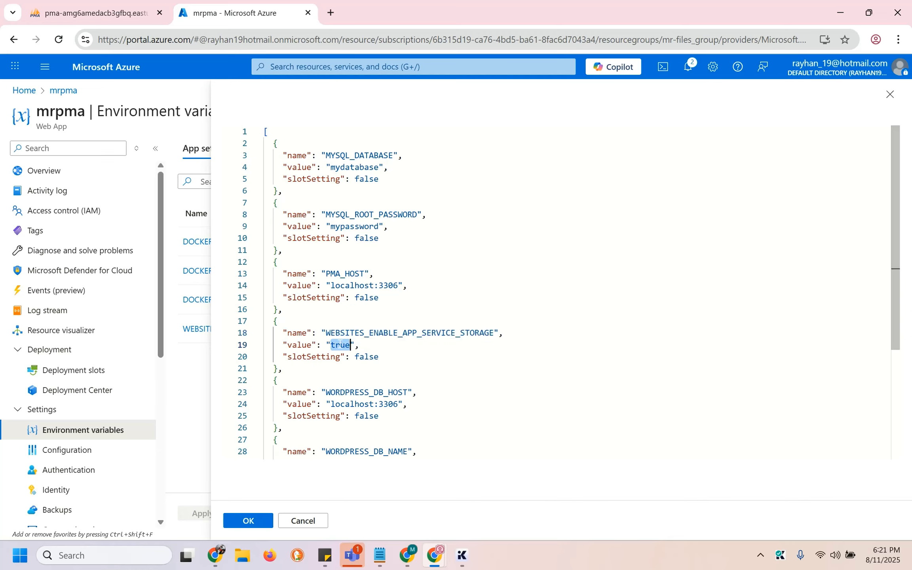
double_click(389, 333)
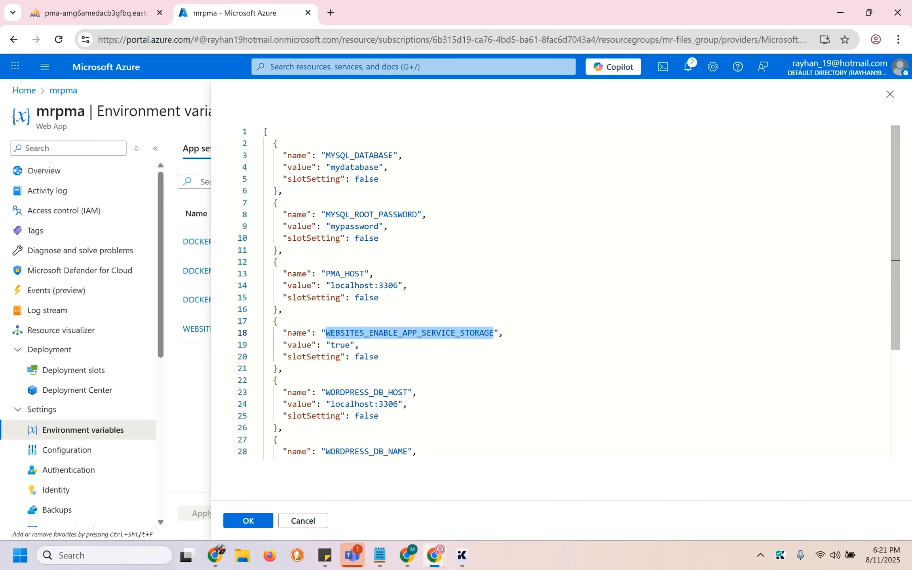
Delete the WORDPRESS_DB_HOST, _NAME, _PASSWORD and _USER entries and the trailing comma
double_click(361, 393)
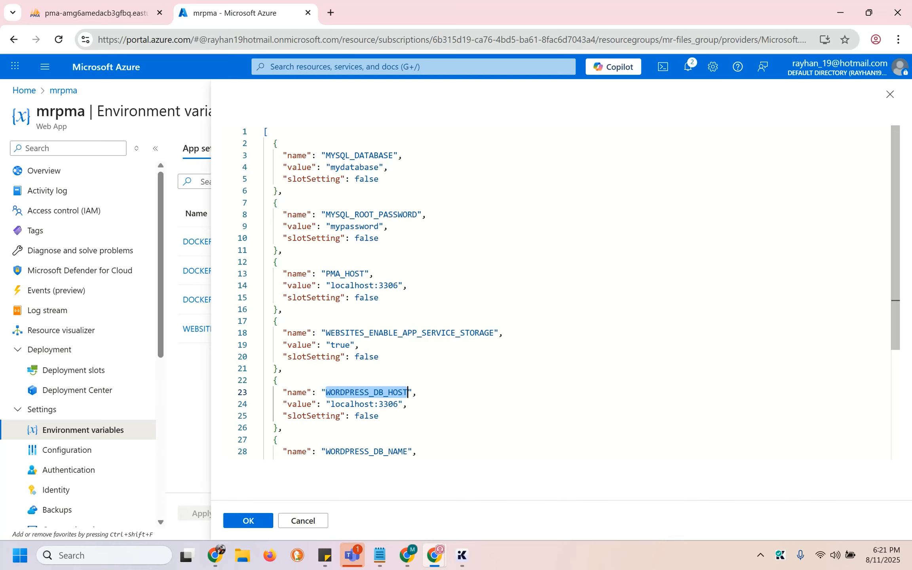
left_click_drag(269, 380, 283, 427)
key("BackSpace")
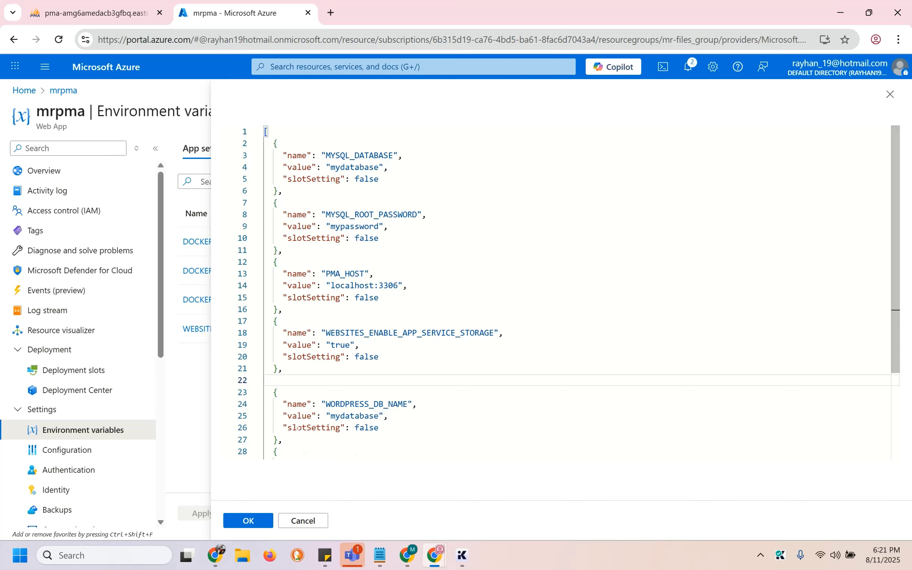
left_click(283, 368)
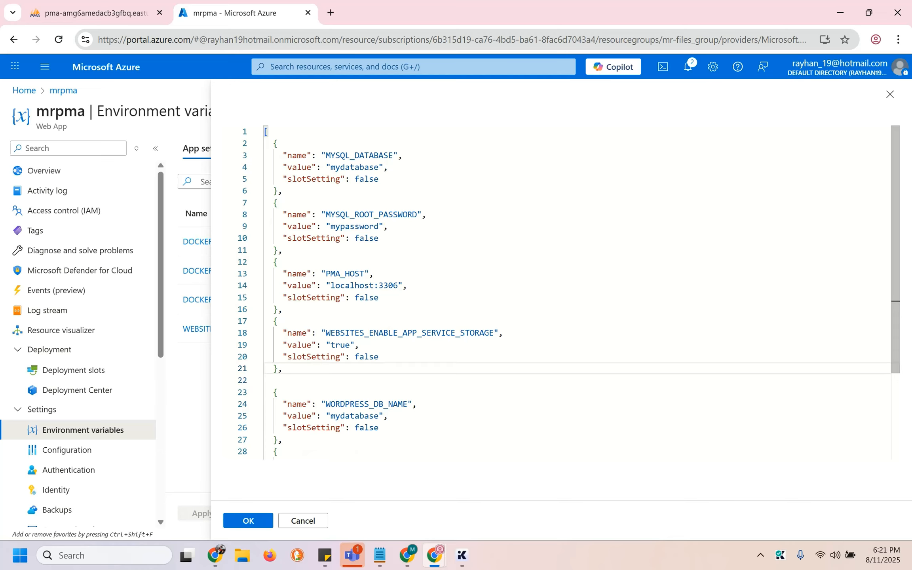
left_click_drag(273, 392, 283, 439)
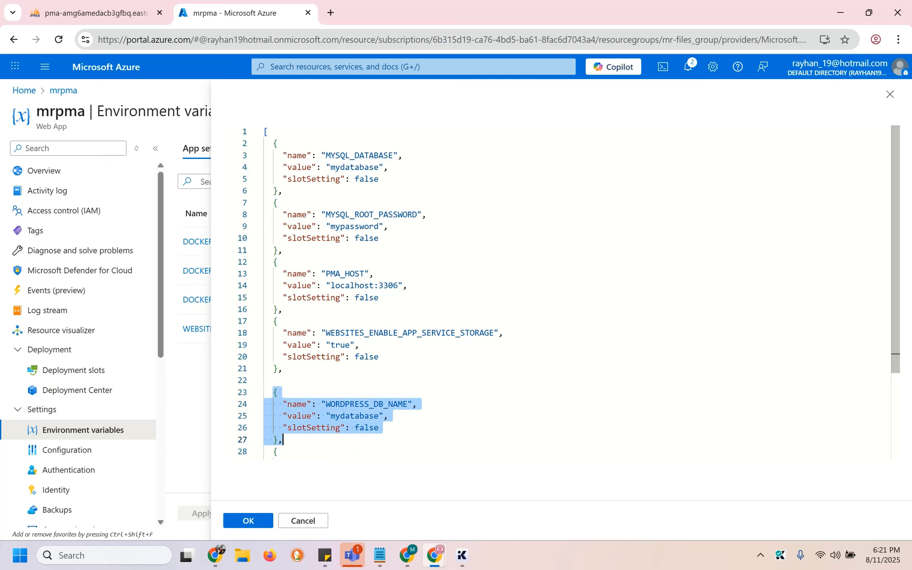
scroll(562, 292, "down", 3)
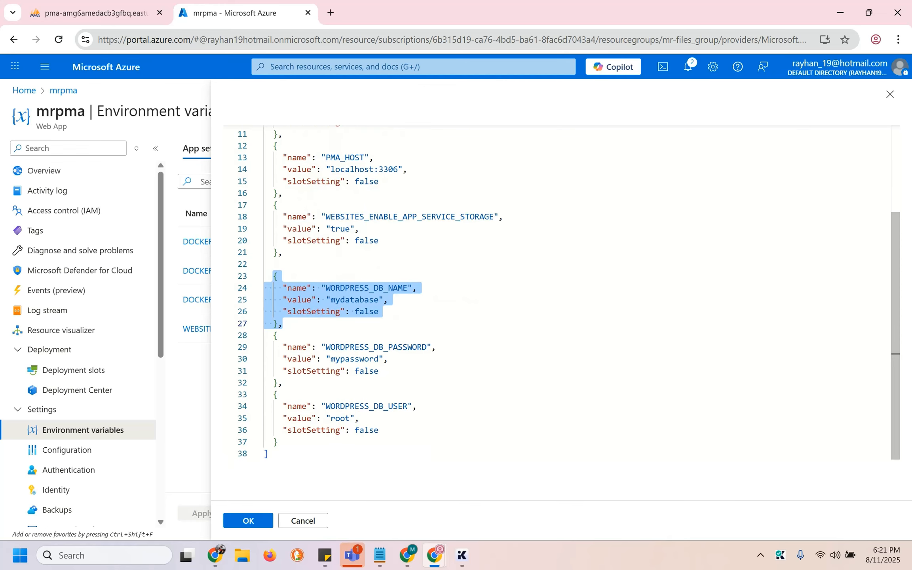
key("shift+Down")
key("shift+Down")
key("shift+Down")
key("shift+Down")
key("shift+Down")
key("shift+Down")
key("shift+Down")
key("shift+Down")
key("shift+Down")
key("shift+Down")
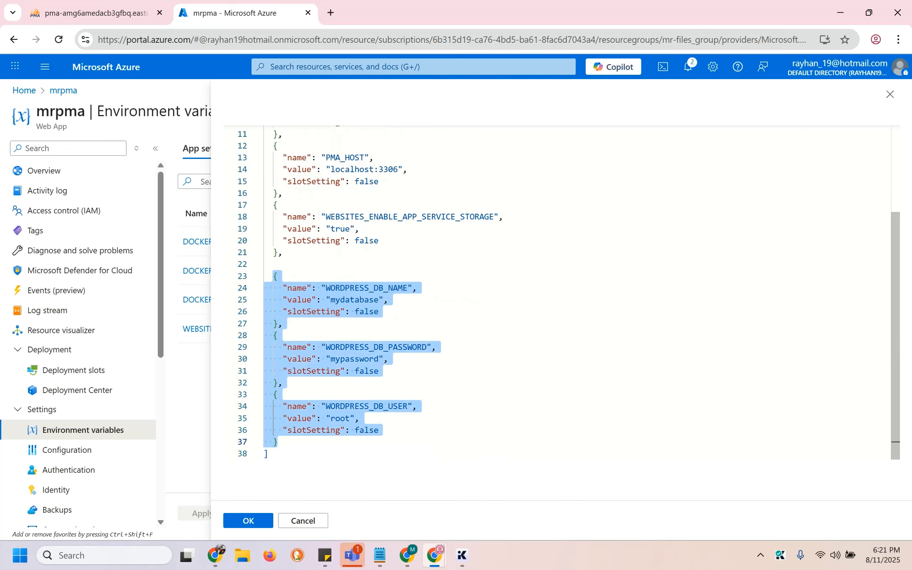
key("Delete")
left_click(283, 389)
key("BackSpace")
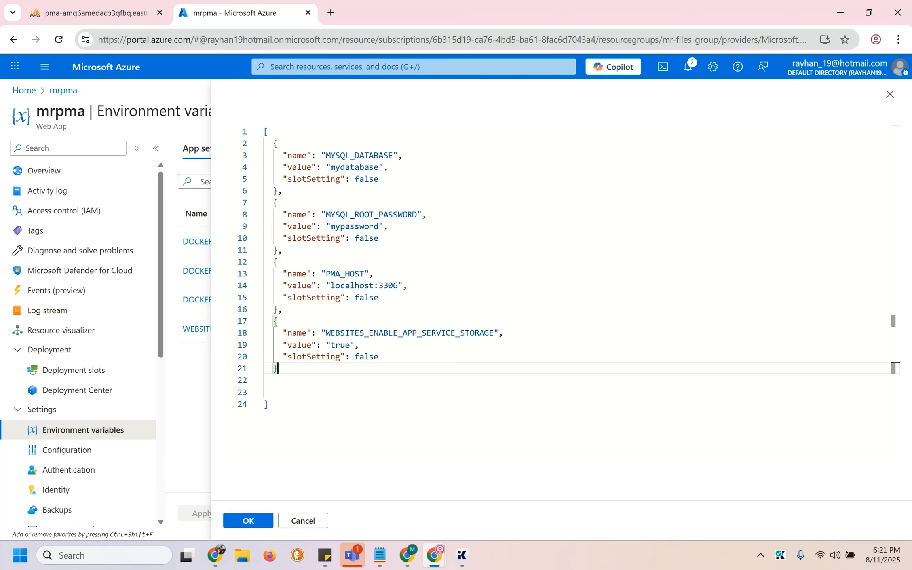
Check that PMA_HOST still points to localhost:3306
left_click(379, 238)
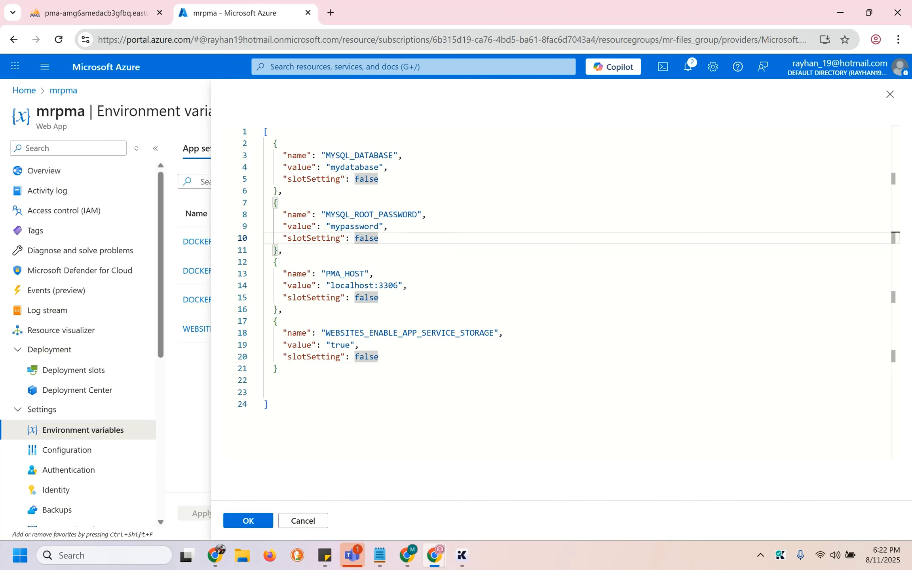
double_click(344, 273)
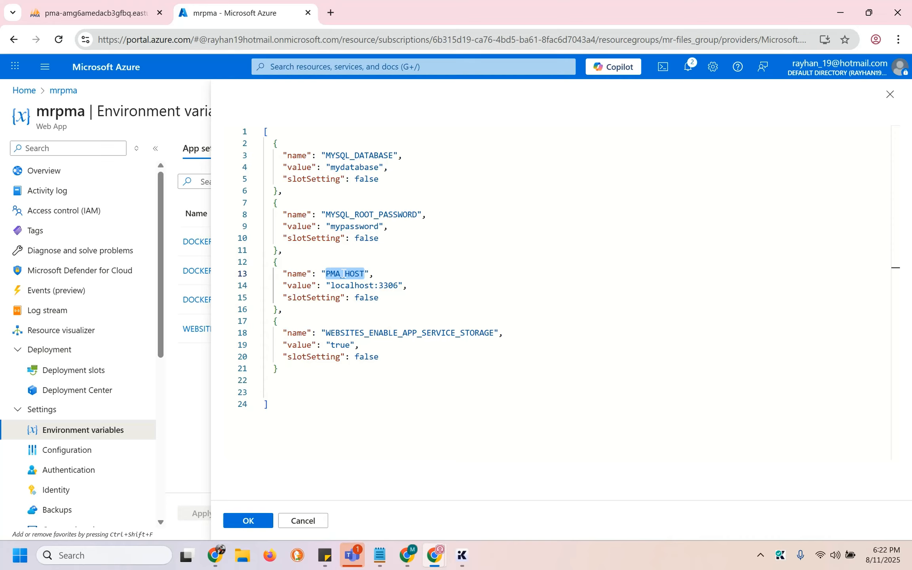
double_click(352, 285)
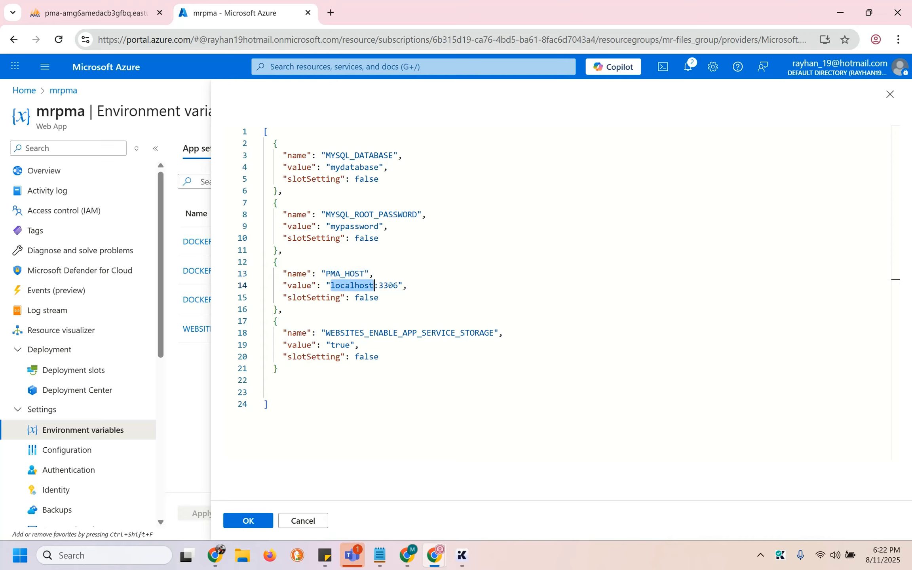
double_click(390, 285)
Apply and confirm the four app settings after revealing each value, then reopen Deployment Center
left_click(249, 528)
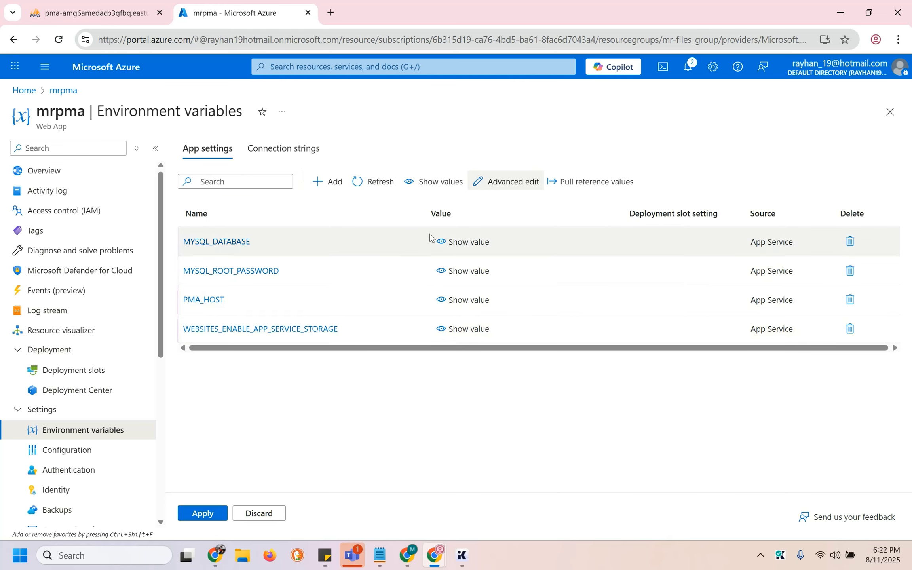
left_click(462, 241)
left_click(468, 270)
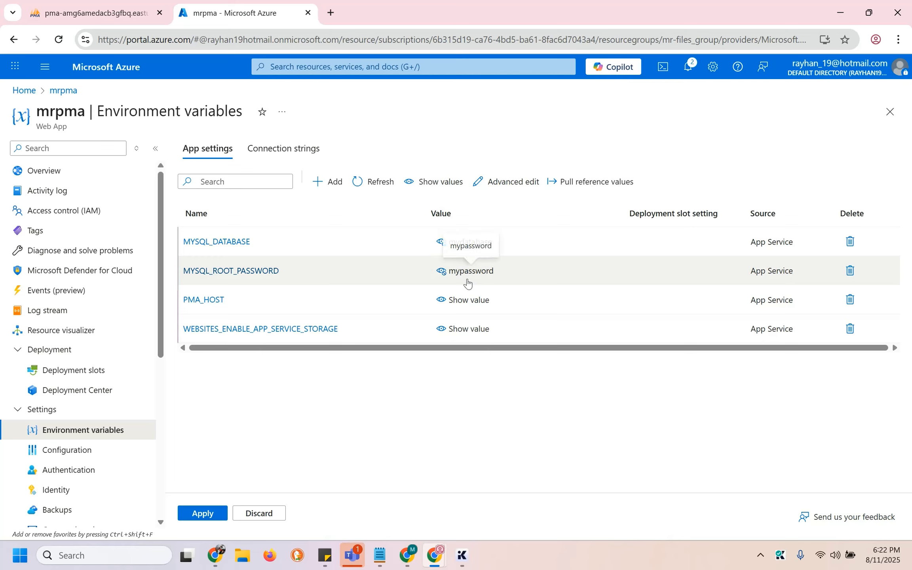
left_click(466, 300)
left_click(469, 328)
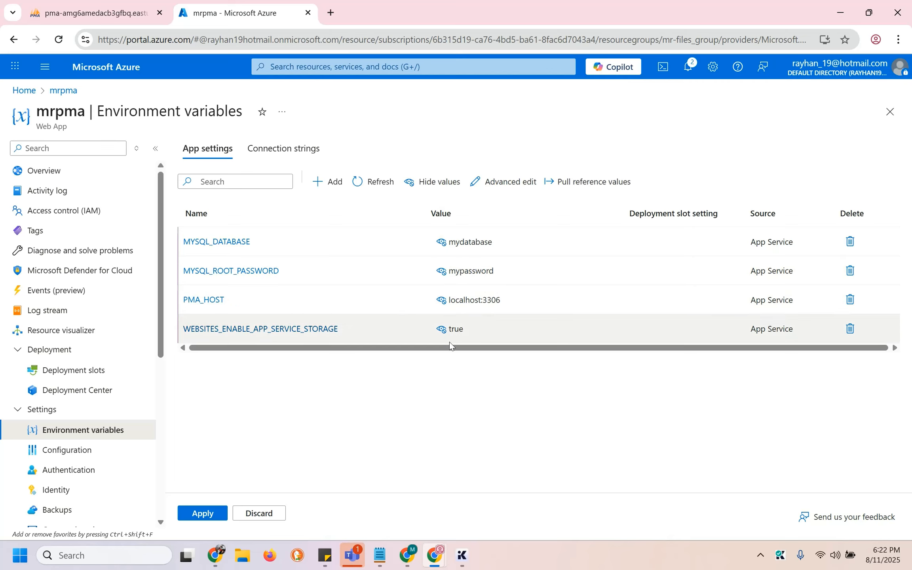
left_click(213, 512)
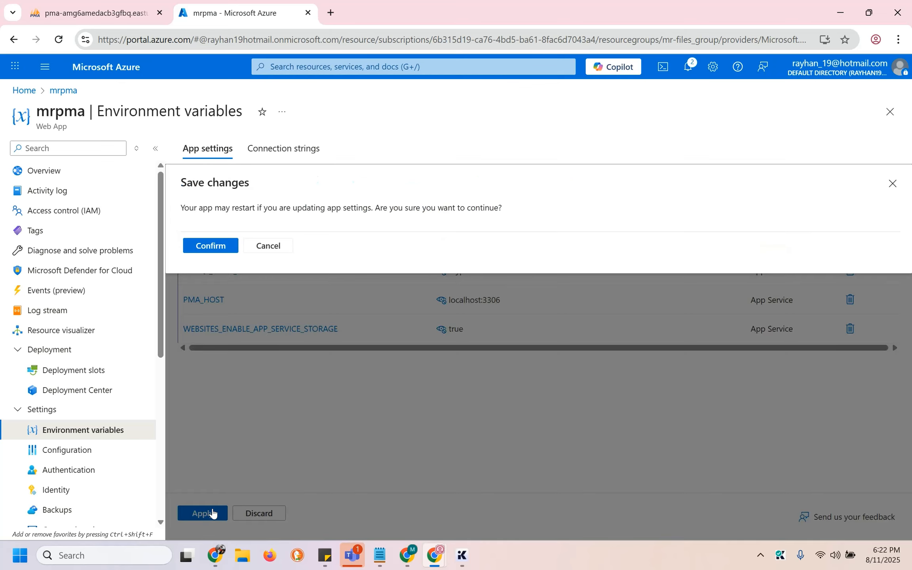
left_click(225, 245)
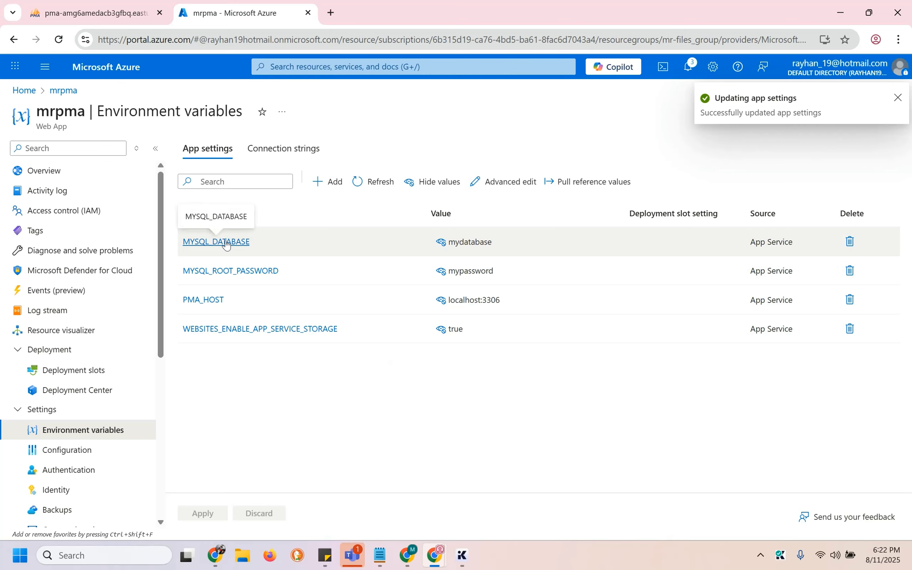
left_click(84, 390)
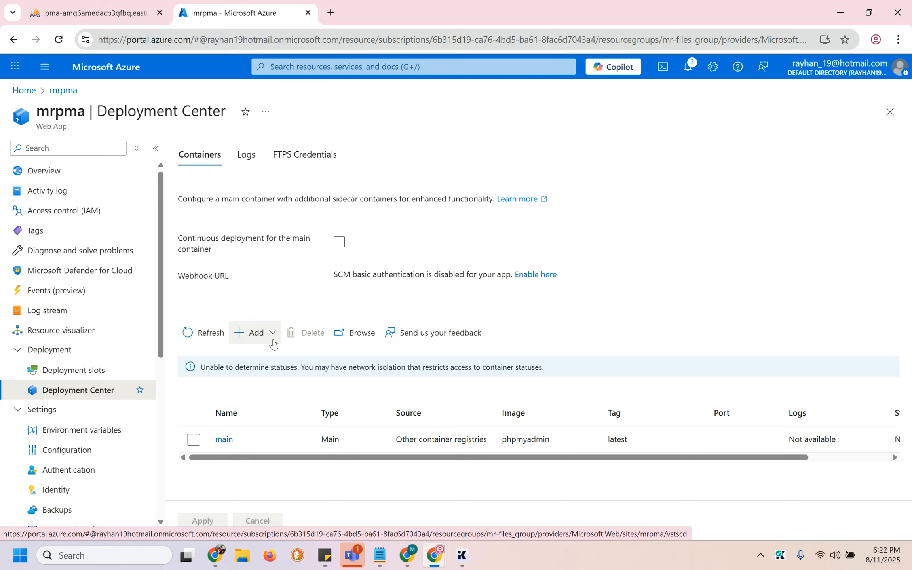
left_click(273, 333)
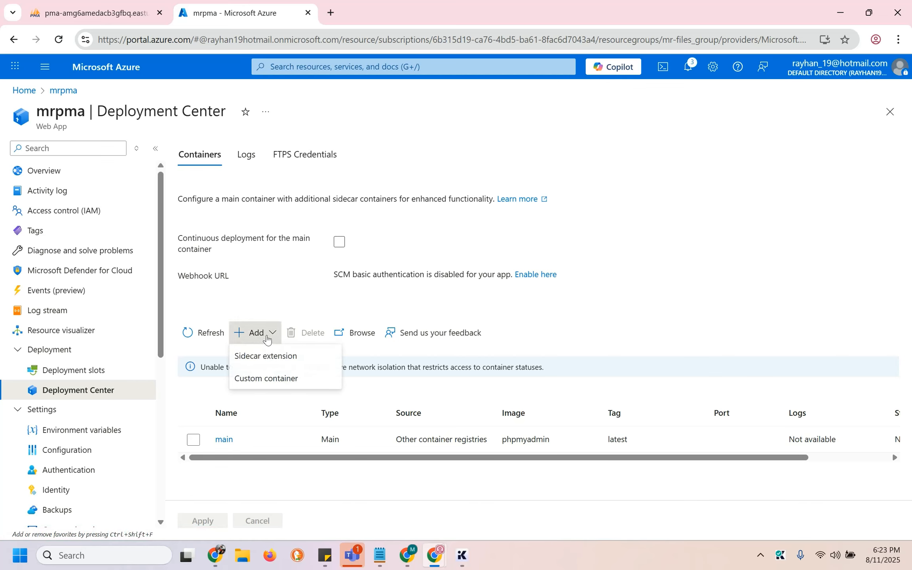
left_click(267, 378)
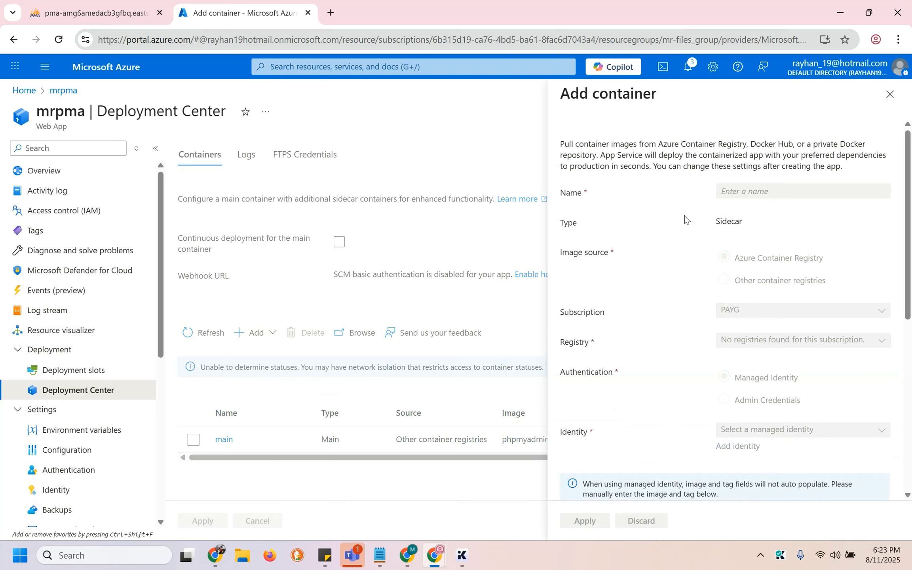
left_click(815, 192)
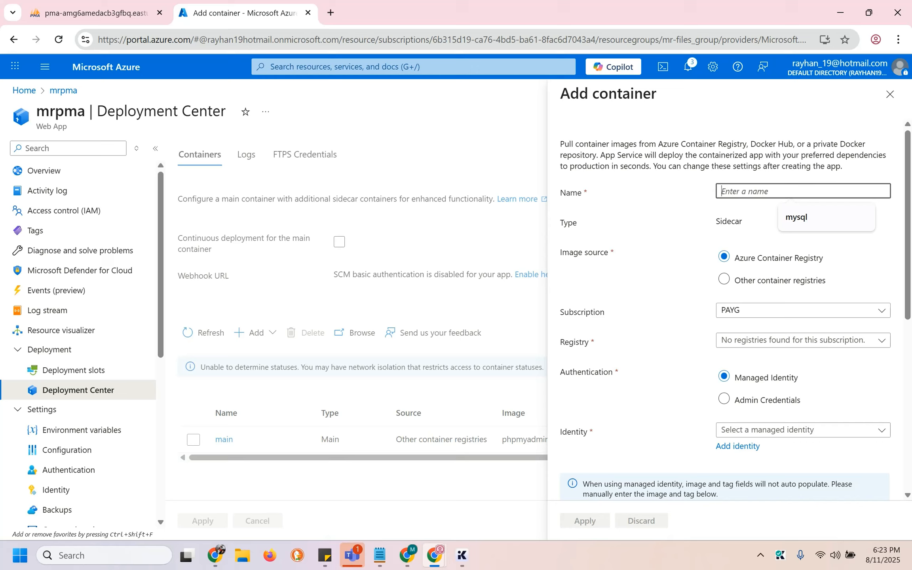
left_click(816, 214)
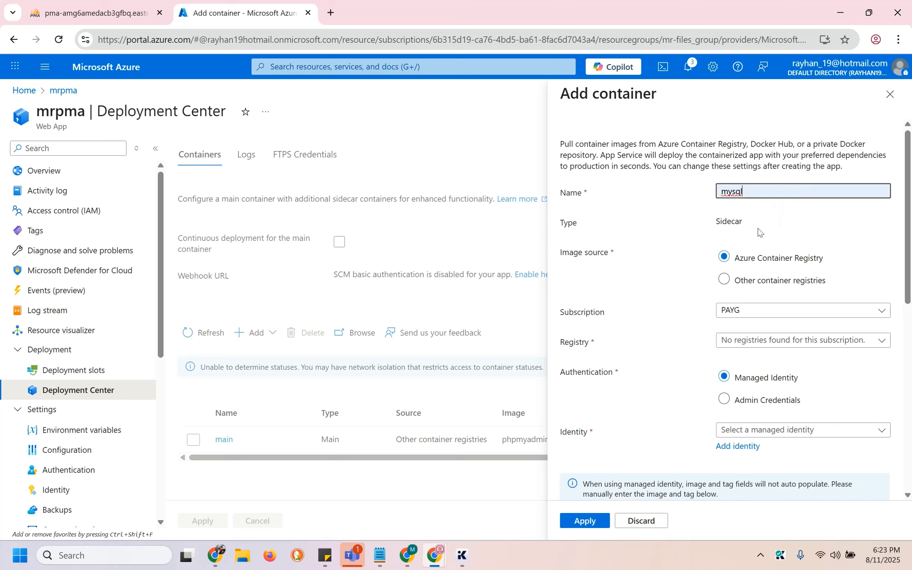
left_click(724, 279)
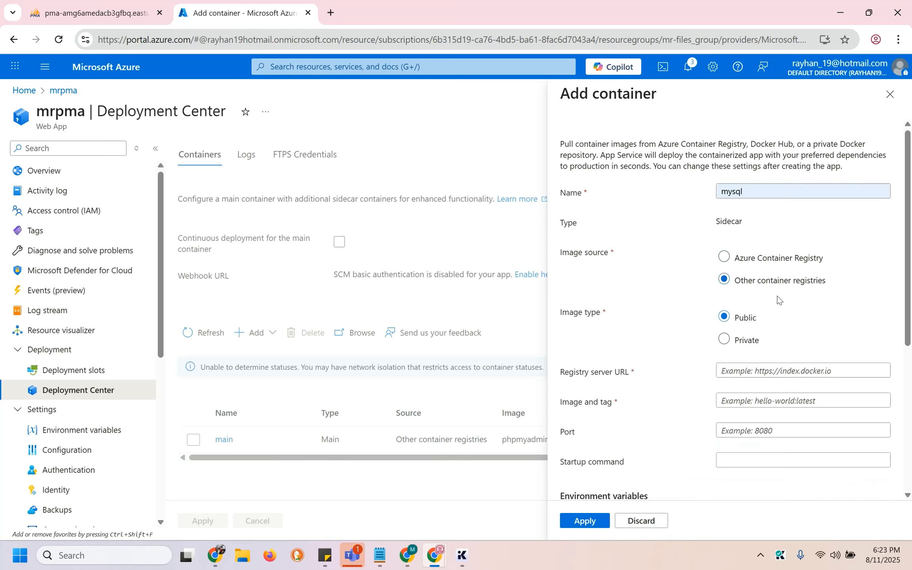
scroll(777, 296, "down", 3)
left_click(786, 267)
type("https://ind")
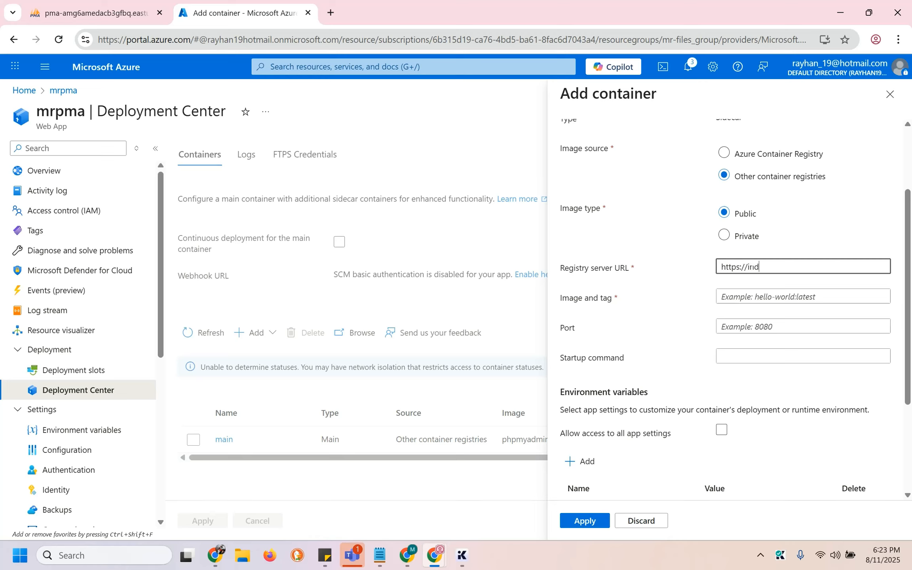
type("ex.docker.io")
left_click(753, 302)
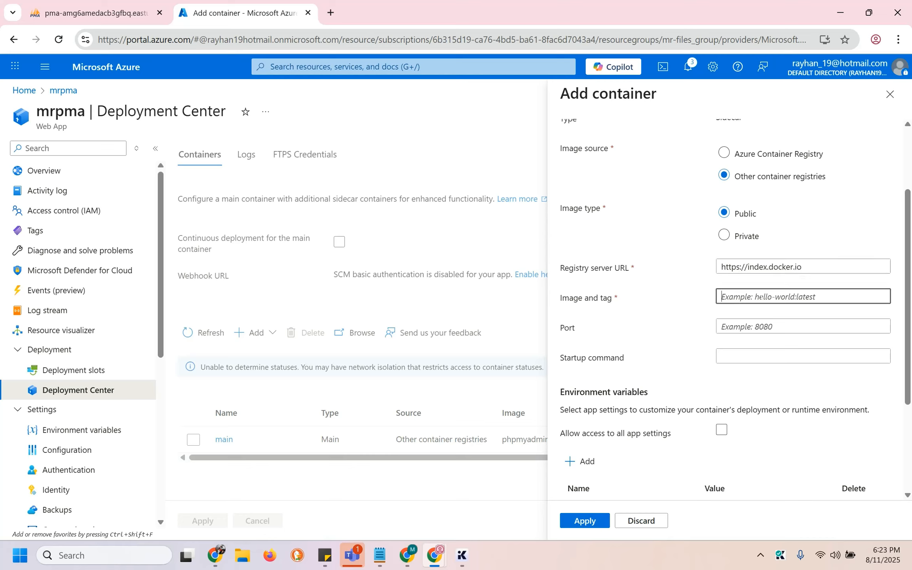
In the pma app, close the JSON editor and open its mysql sidecar's settings
left_click(443, 559)
left_click(383, 520)
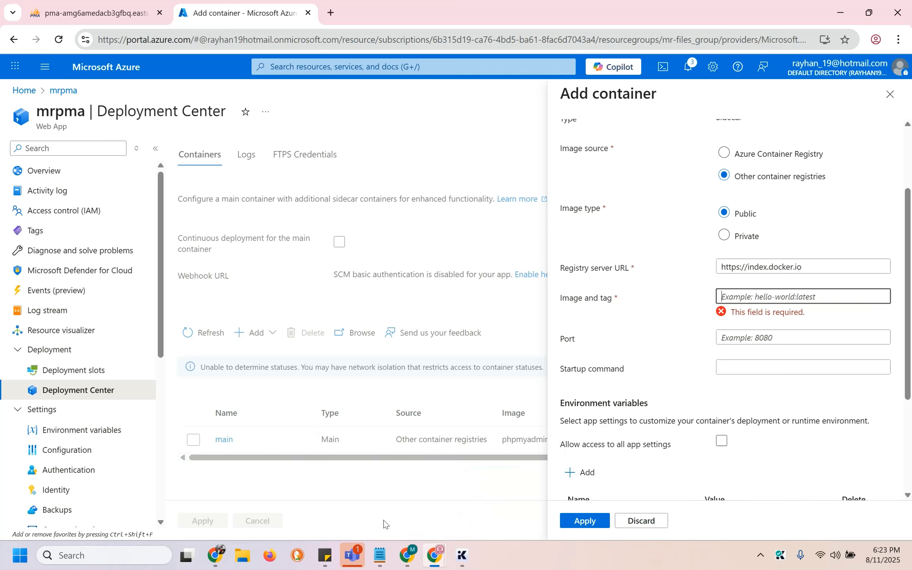
mouse_move(434, 554)
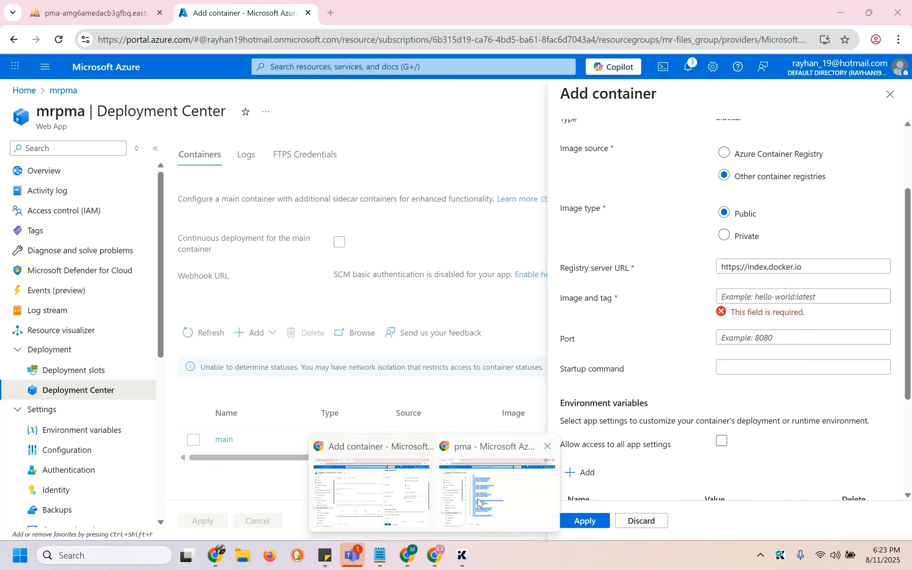
left_click(478, 500)
left_click(890, 94)
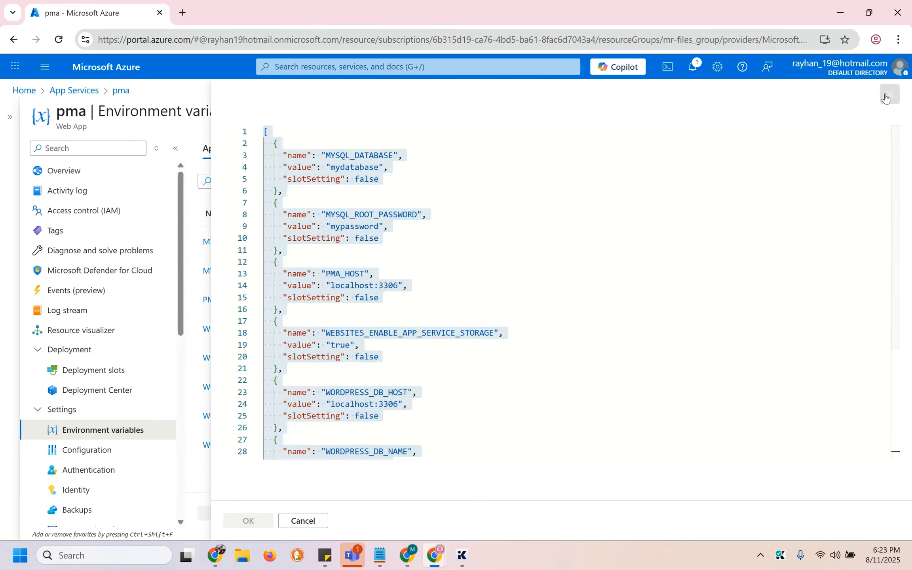
left_click(92, 392)
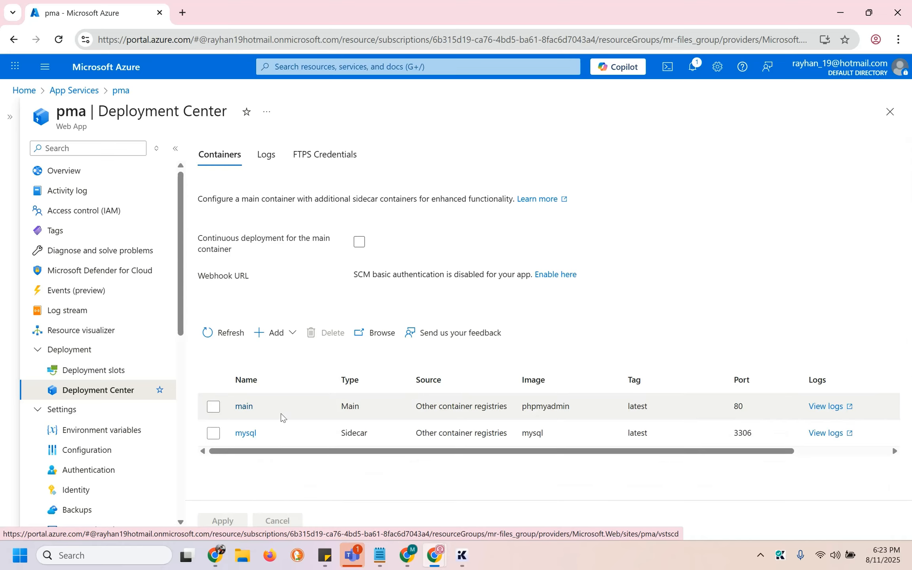
left_click(245, 433)
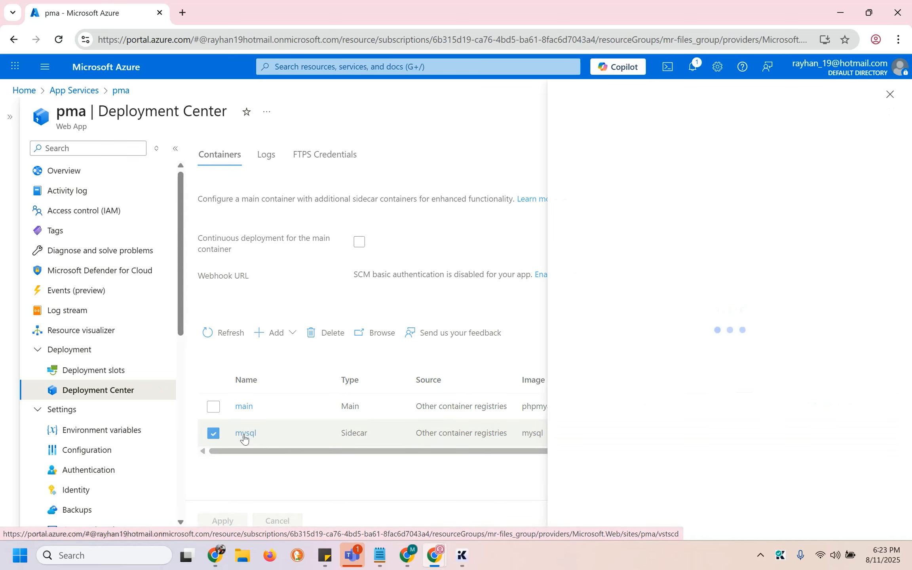
Set the new sidecar's image to mysql:latest and its port to 3306
left_click(786, 402)
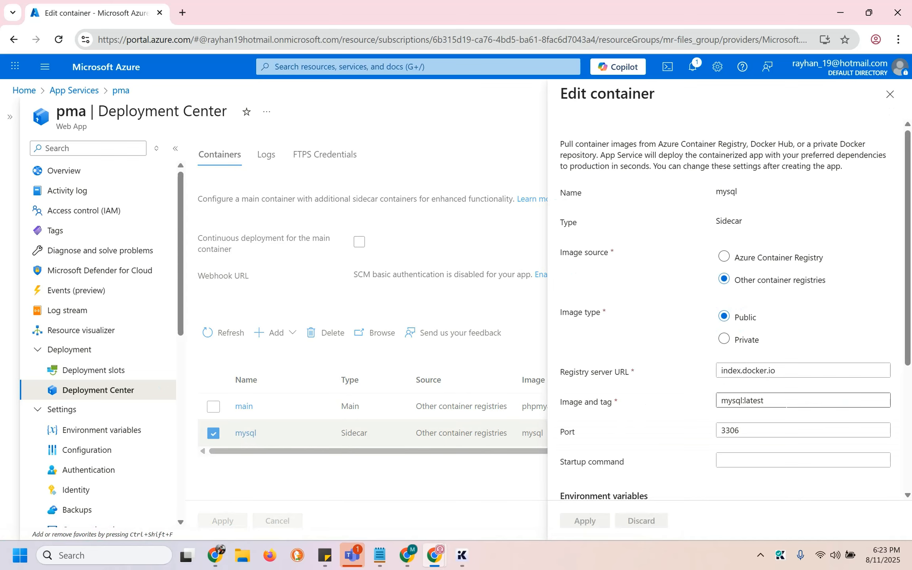
triple_click(785, 403)
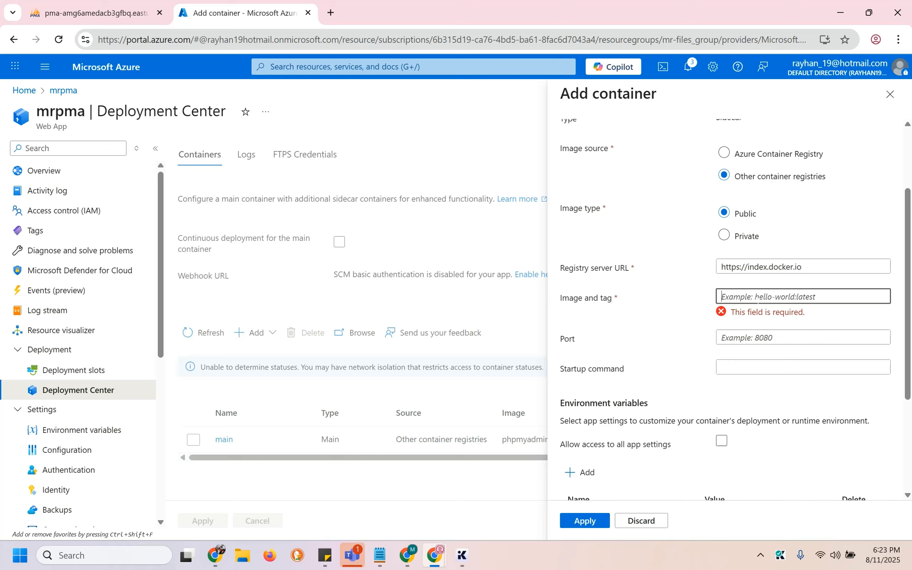
type("mysql:latest")
key("Tab")
type("33")
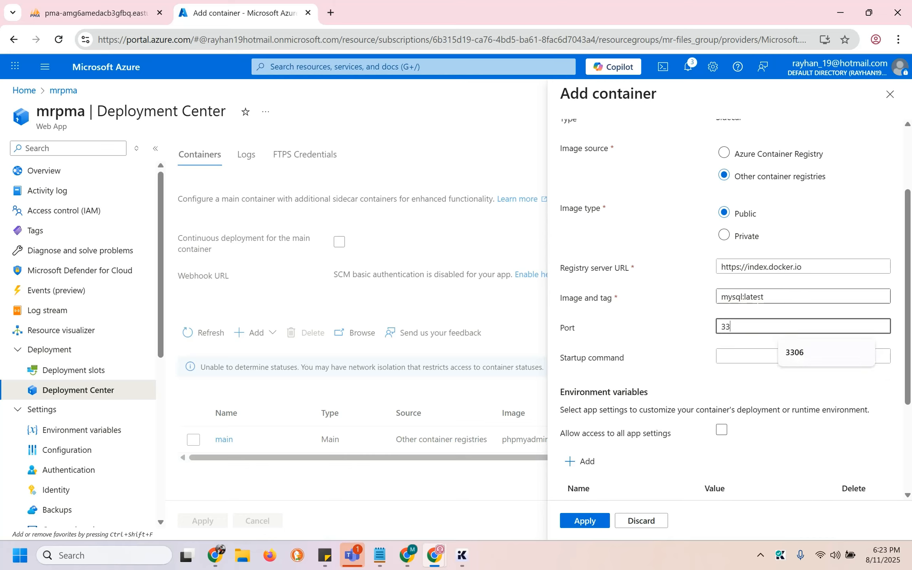
left_click(795, 357)
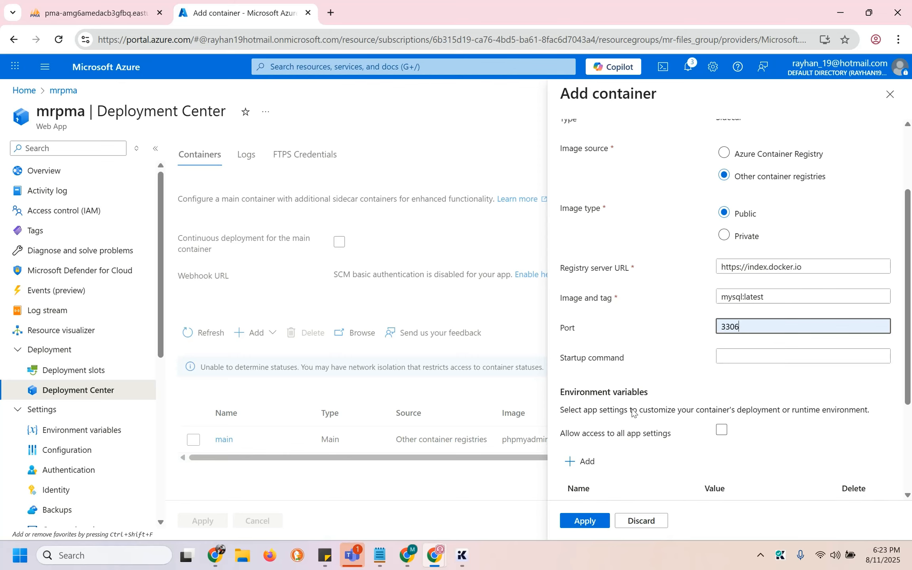
Allow access to all app settings and add a blank volume mount row
scroll(633, 412, "down", 3)
left_click(721, 282)
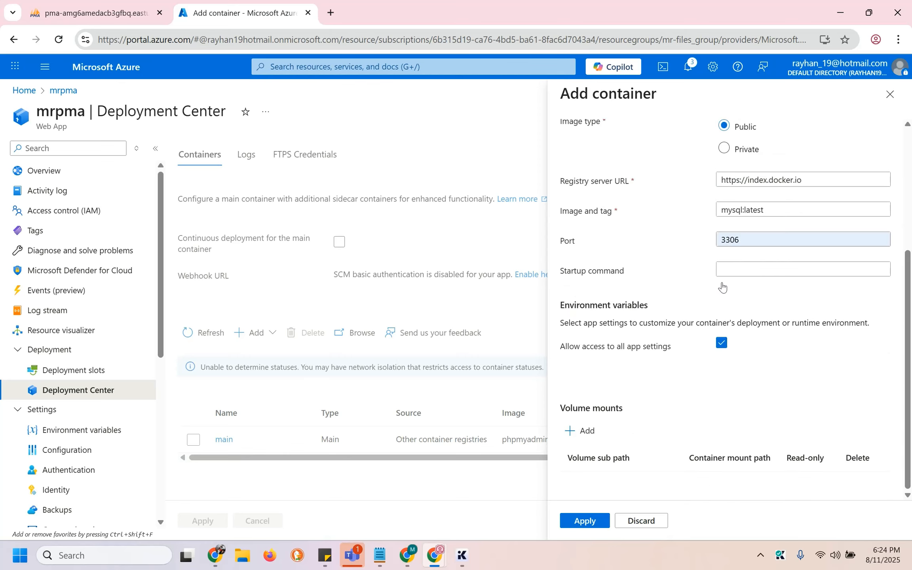
left_click(586, 429)
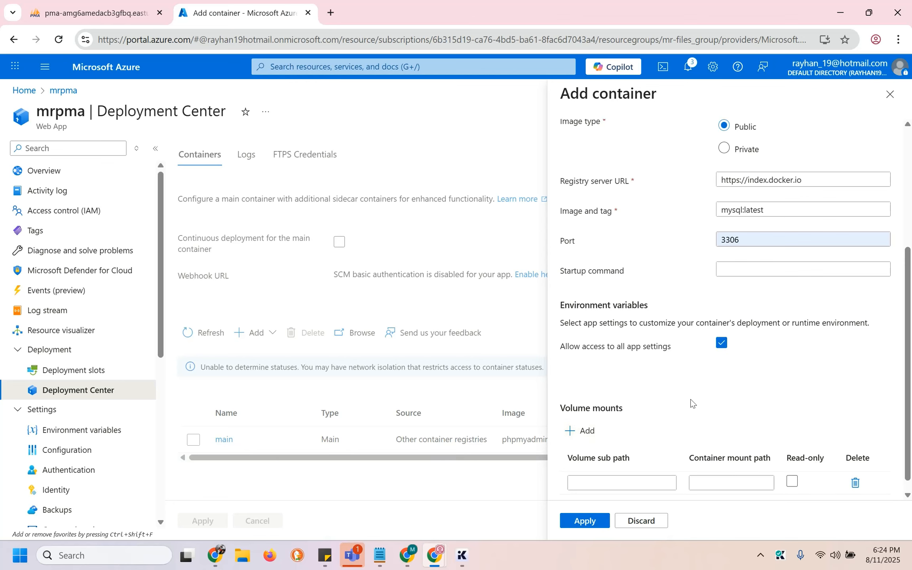
scroll(691, 403, "down", 1)
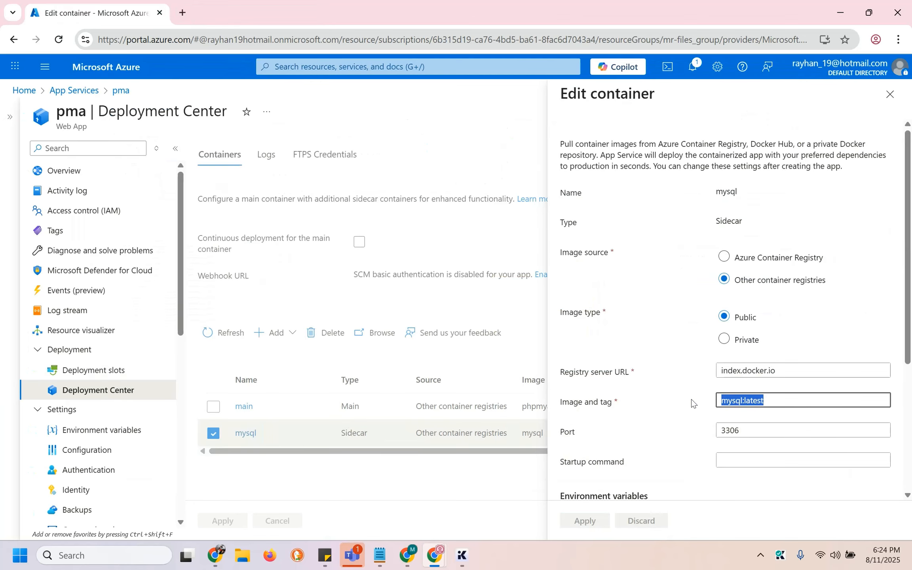
scroll(692, 402, "down", 5)
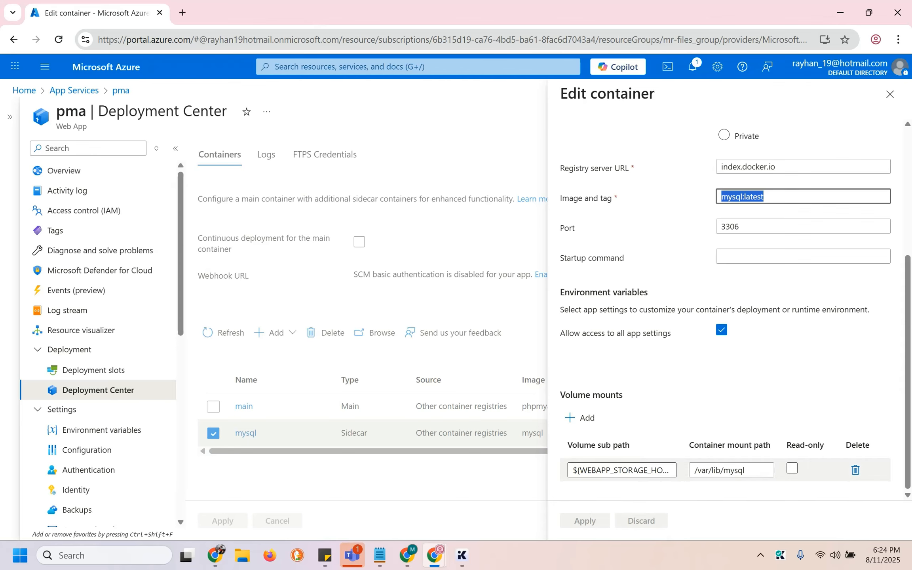
left_click(632, 470)
triple_click(632, 469)
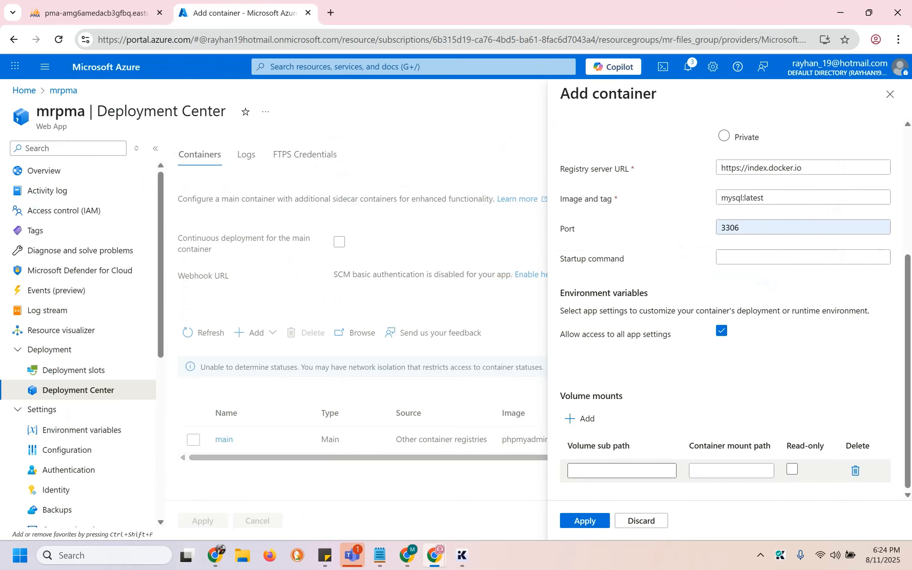
left_click(622, 471)
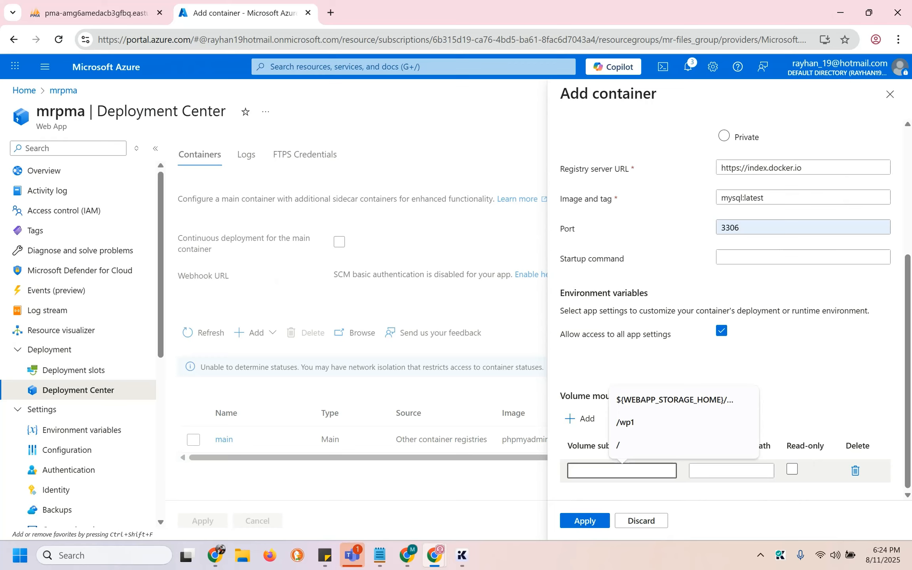
Mount the sub path ending /site/mysql2 at /var/lib/mysql and apply the mysql sidecar
key("ctrl+v")
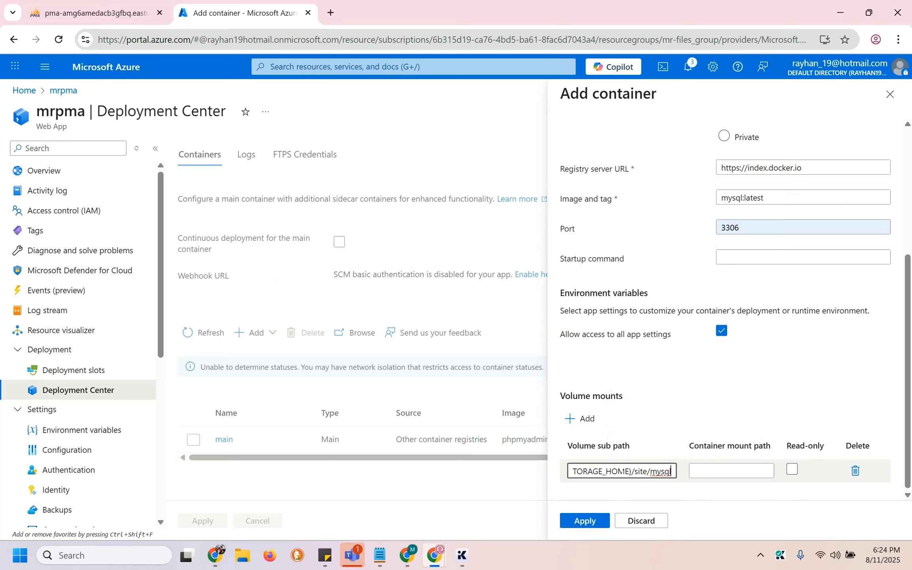
type("2")
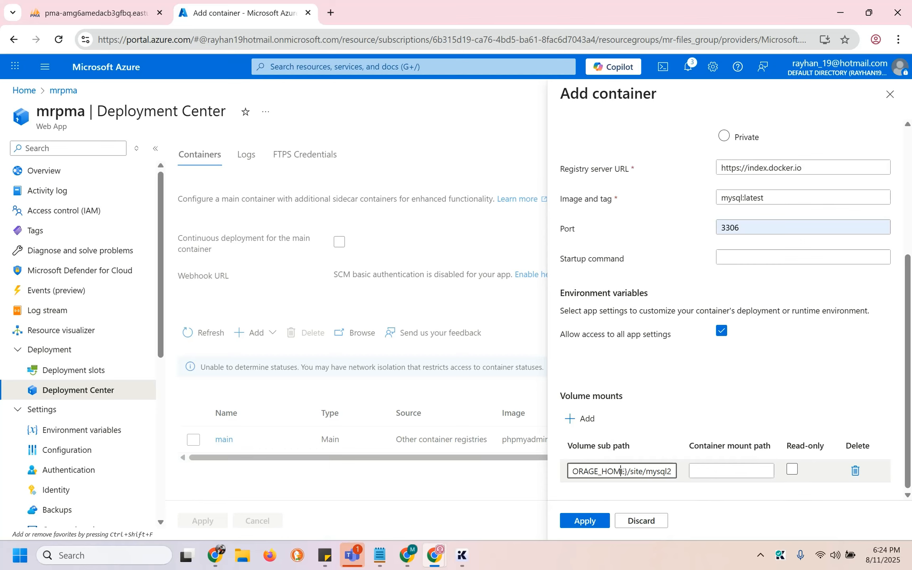
left_click(712, 470)
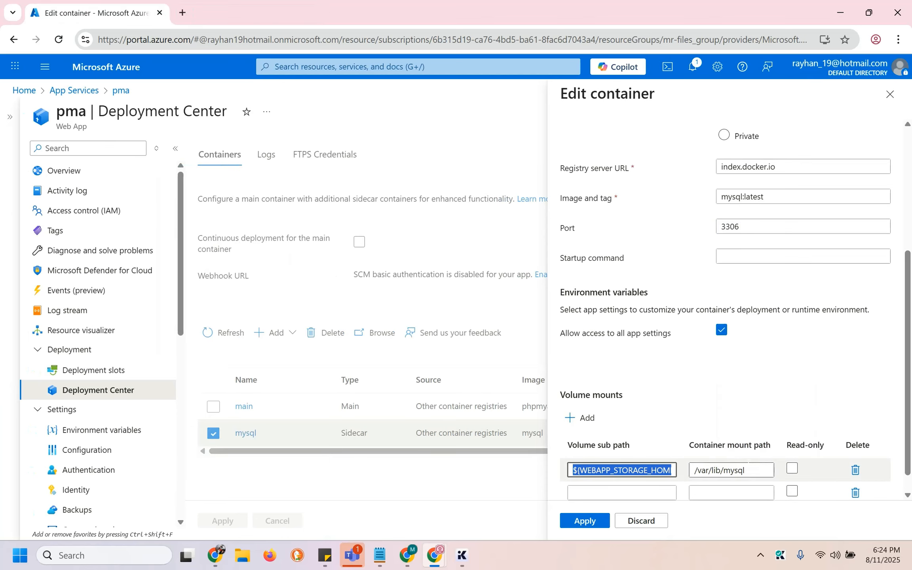
left_click(744, 470)
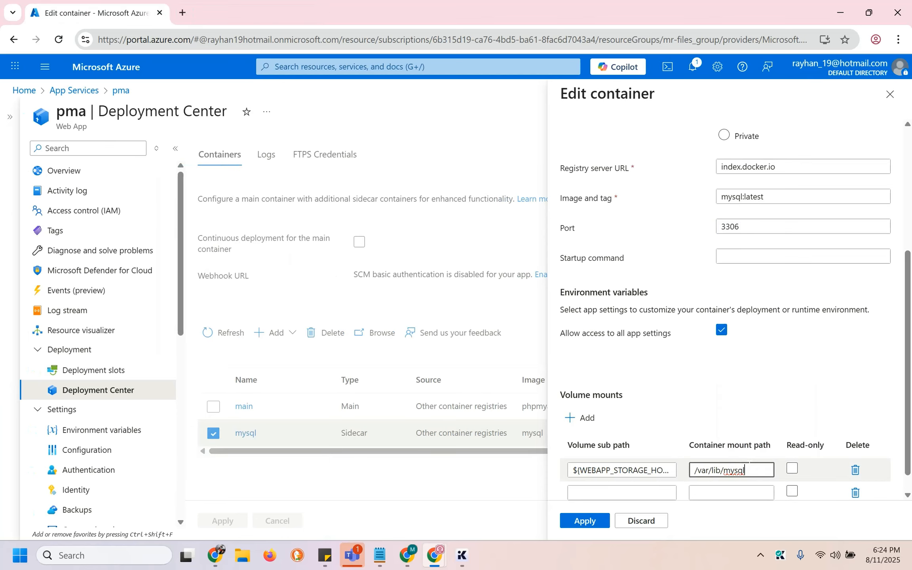
key("ctrl+a")
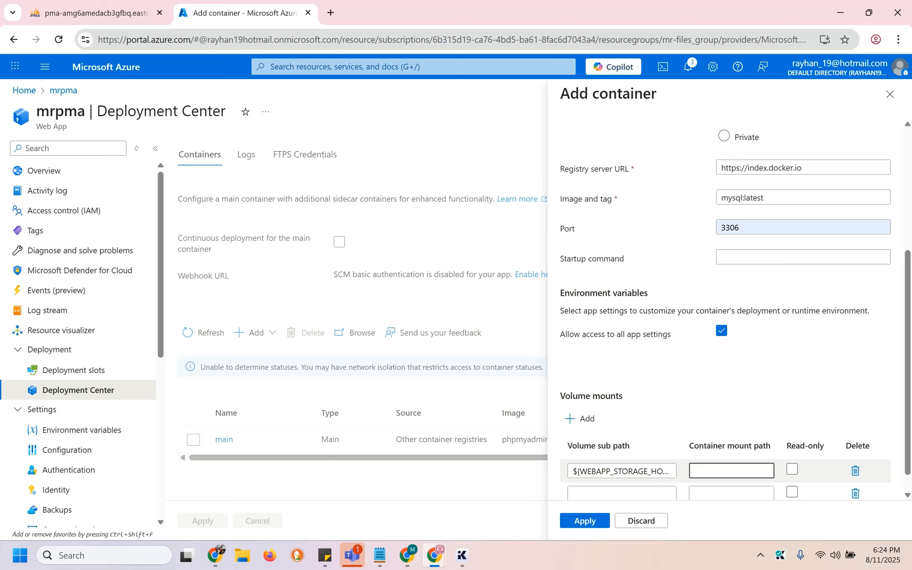
type("/var/lib/mysql")
left_click(685, 411)
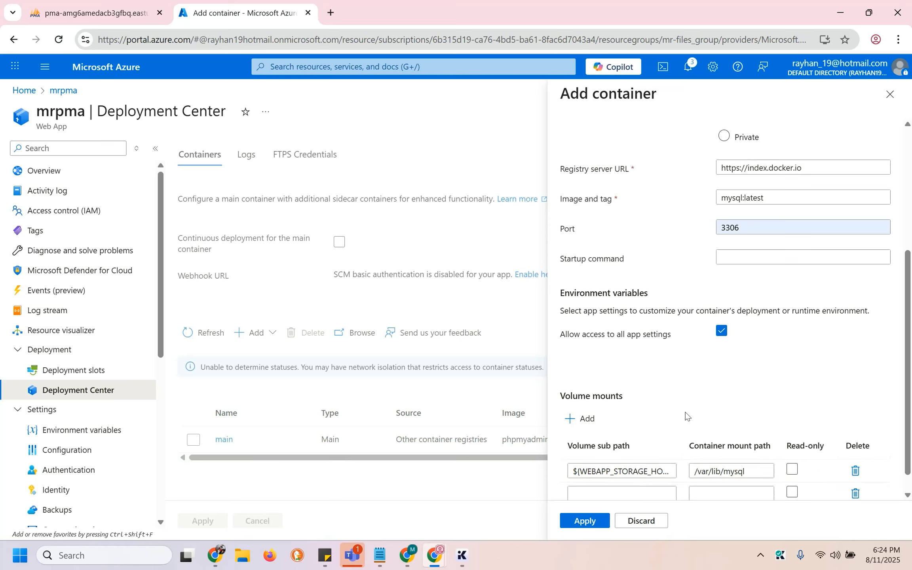
scroll(685, 412, "down", 1)
left_click(586, 520)
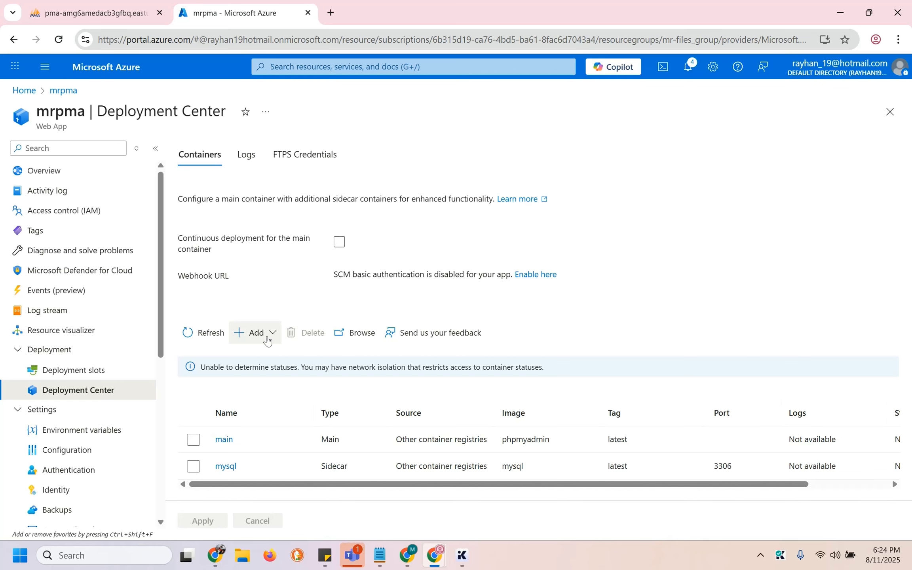
Open mrpma's default domain link from its Overview page in a new tab
left_click(88, 176)
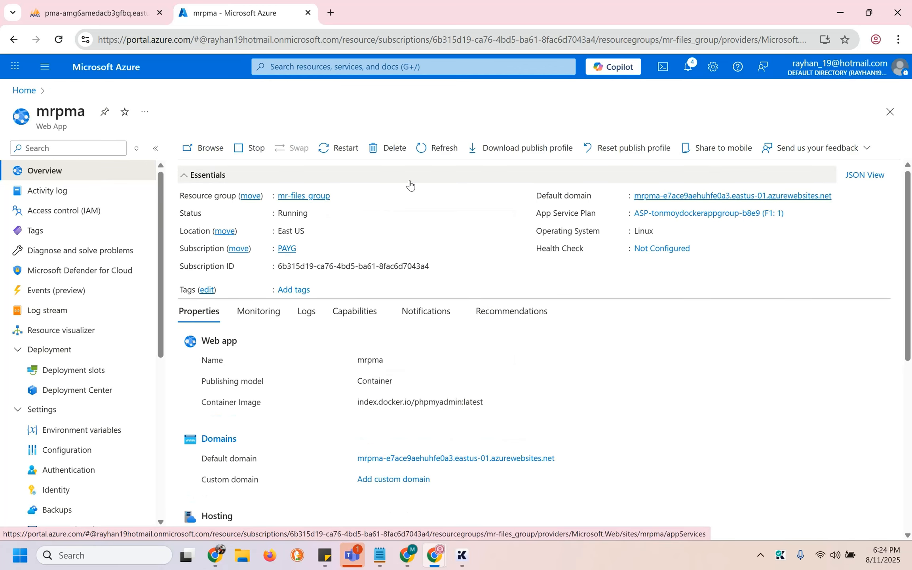
left_click(653, 195)
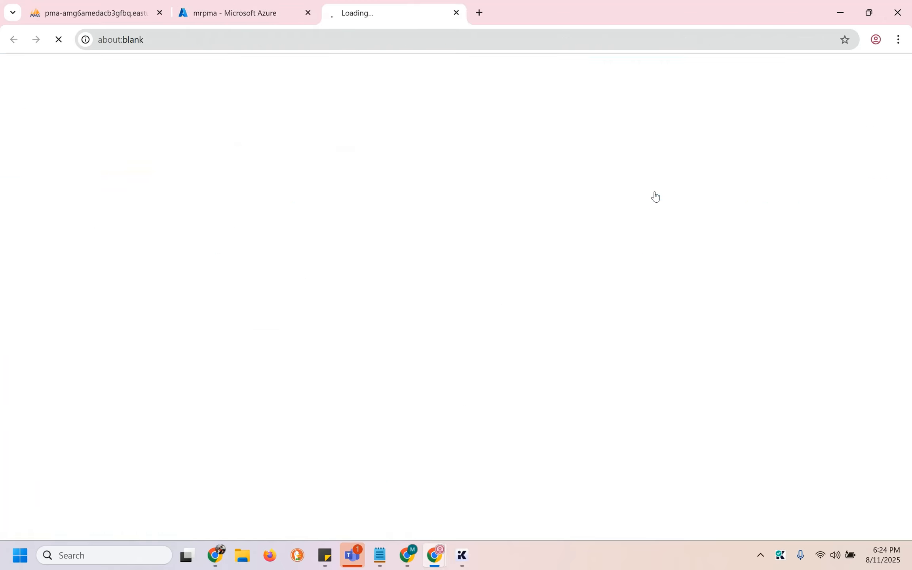